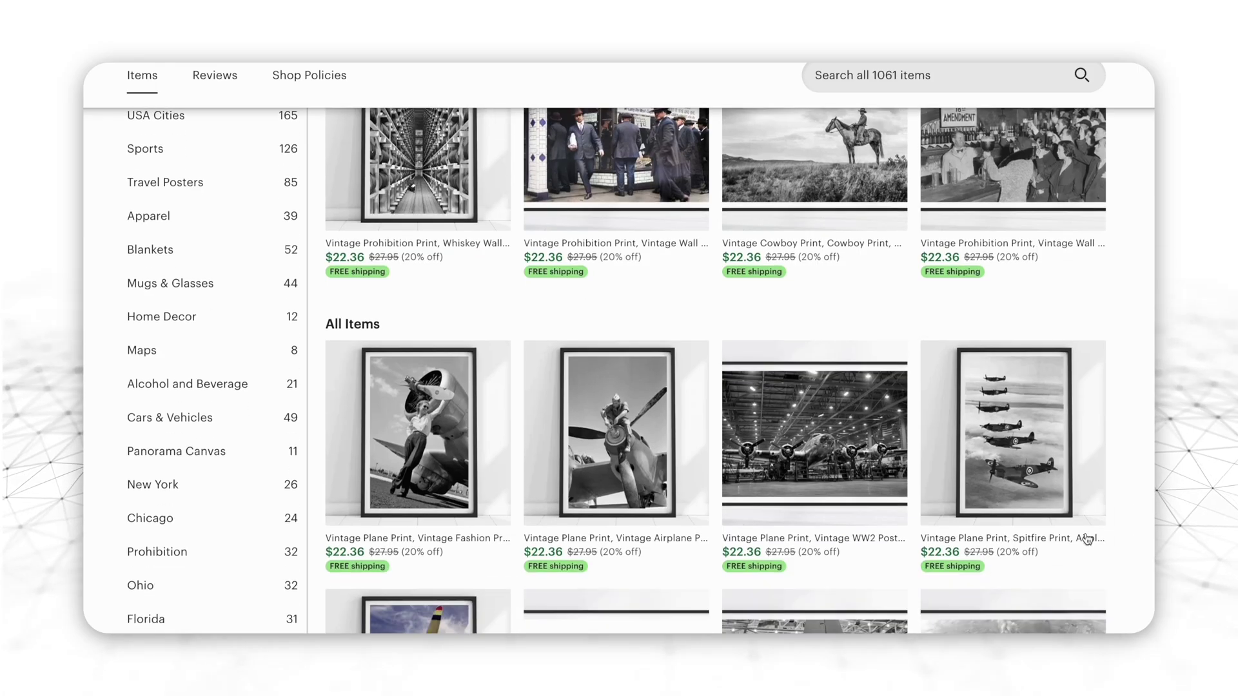
Open the Etsy Vintage Plane Print listing and enter the text 'ITE WOMAN MODELING PROPELLER'
left_click(449, 444)
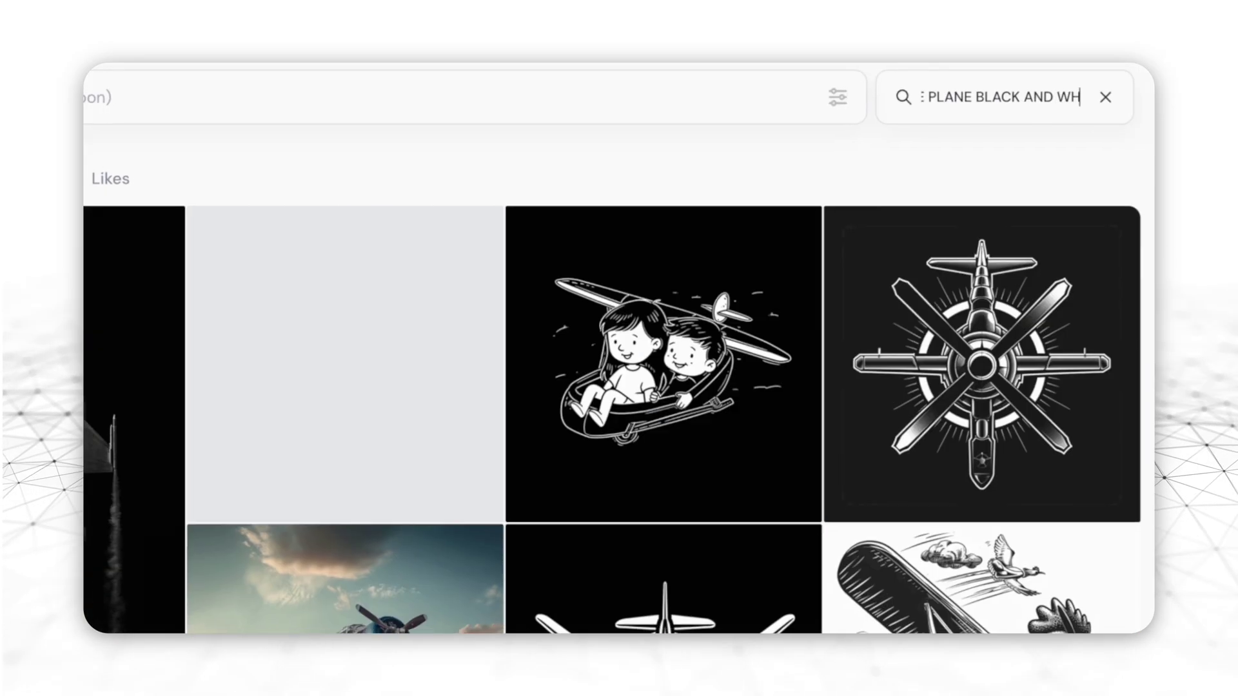
type("ITE WOMAN MODELING PROPELLER")
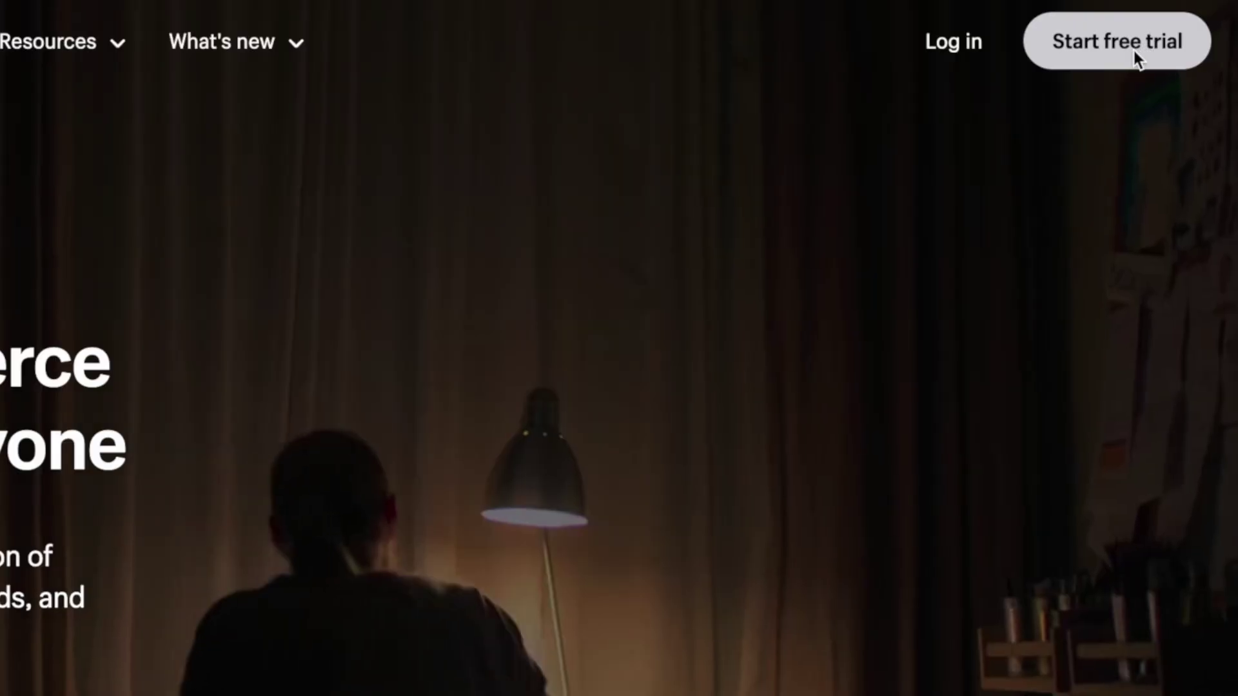
Start a Shopify free trial with an email address, get through the onboarding questions, and view the plans
left_click(1128, 55)
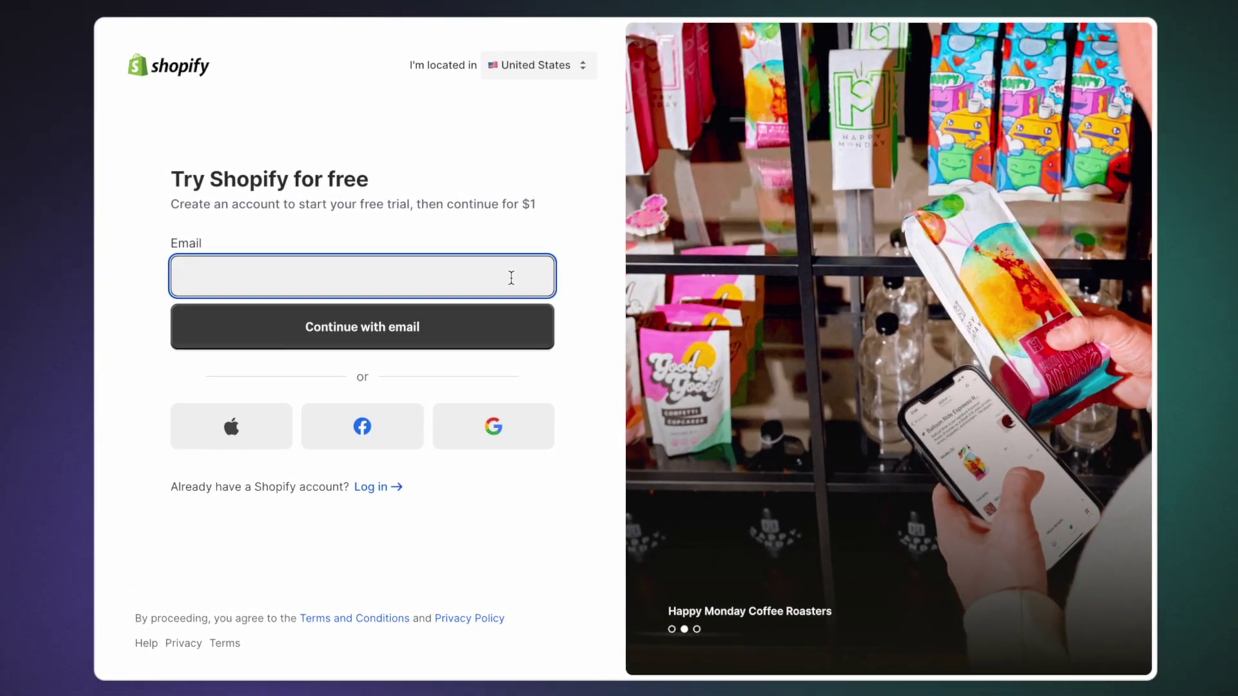
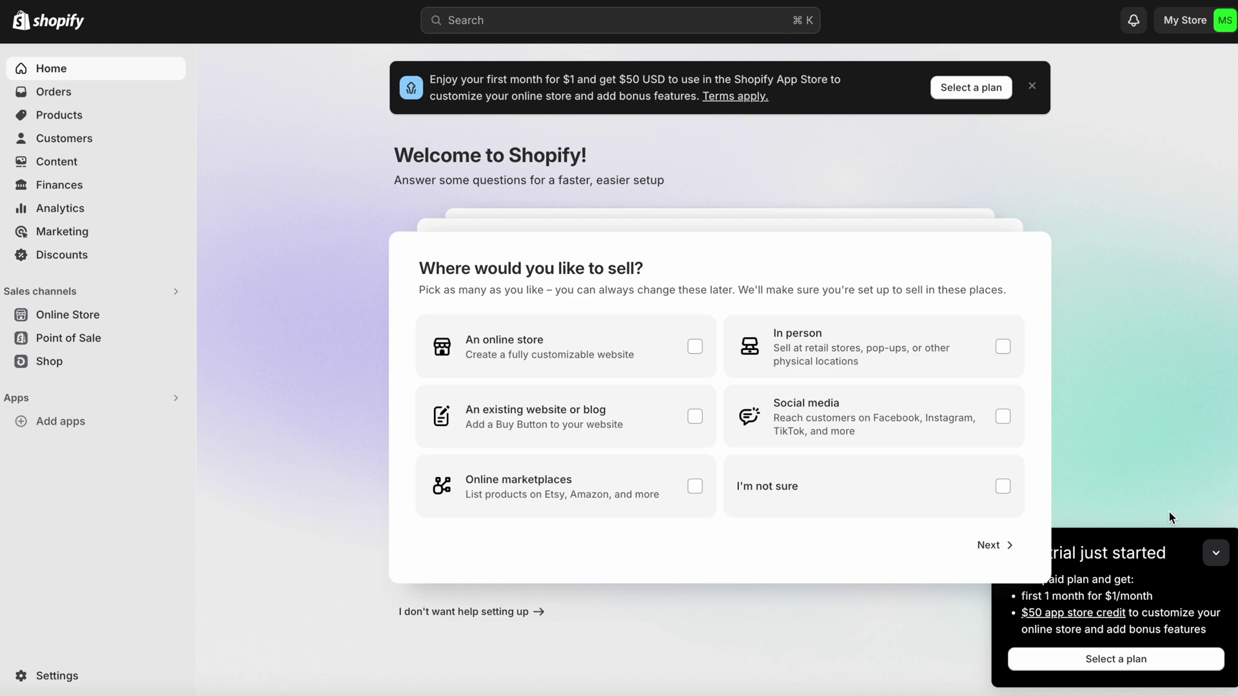
left_click(1216, 553)
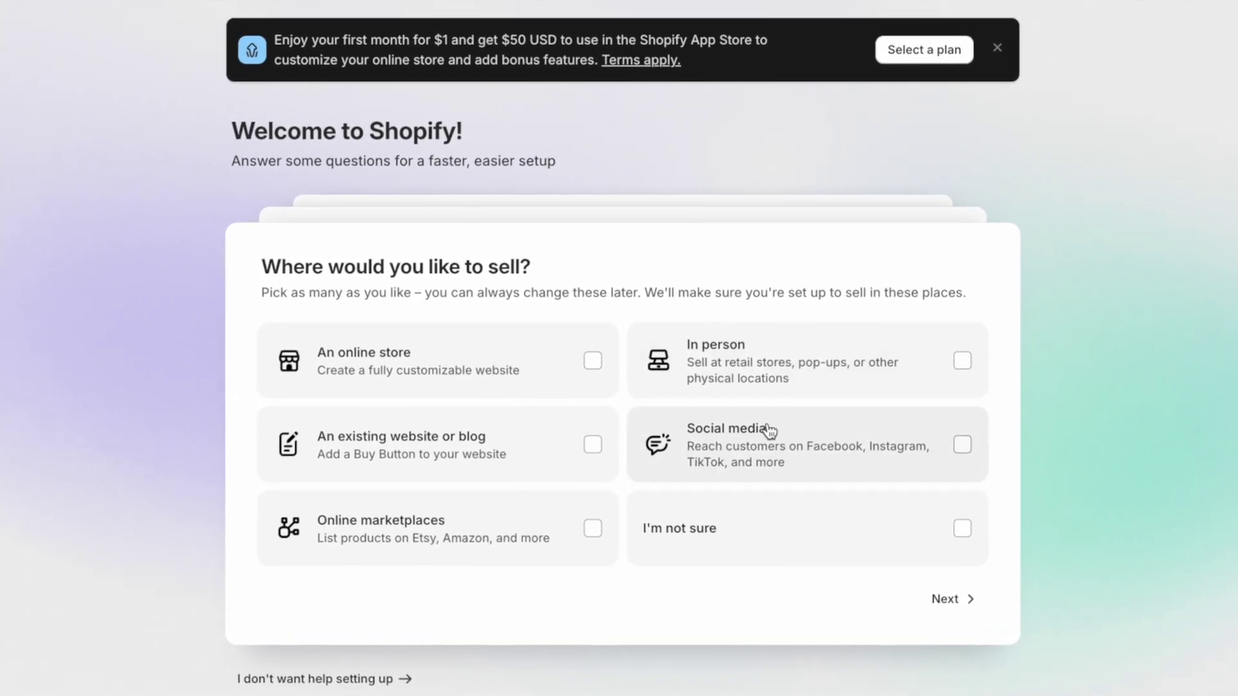
left_click(948, 601)
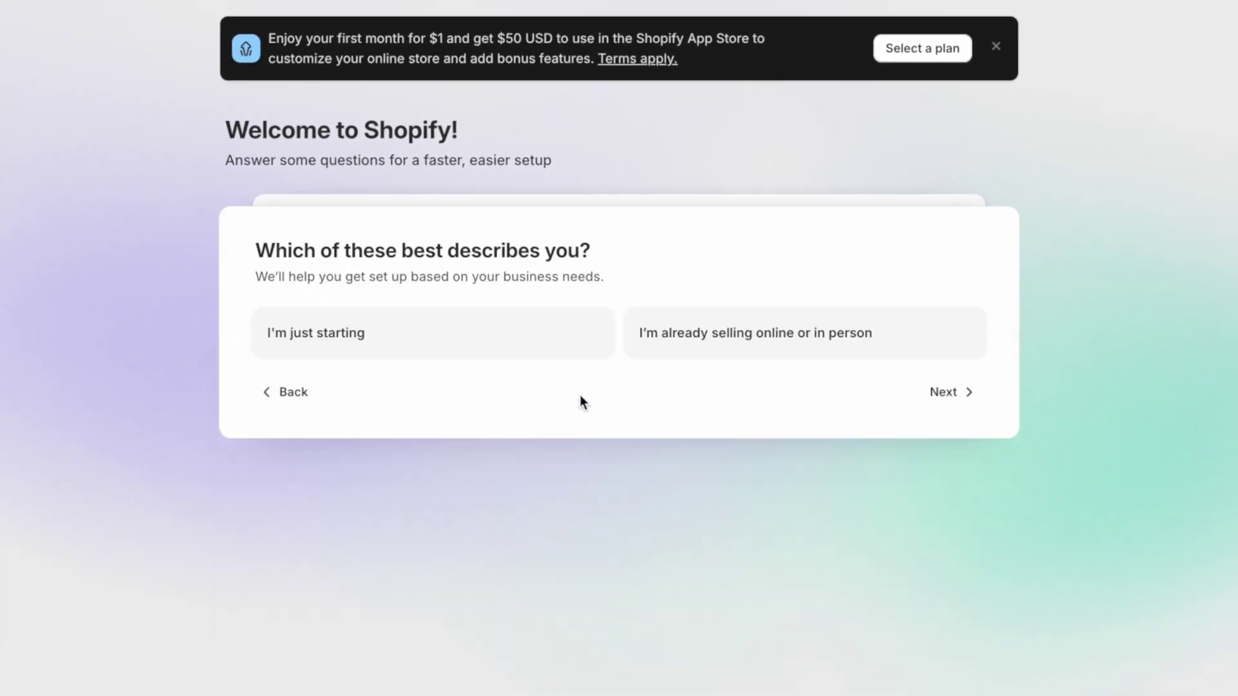
left_click(948, 394)
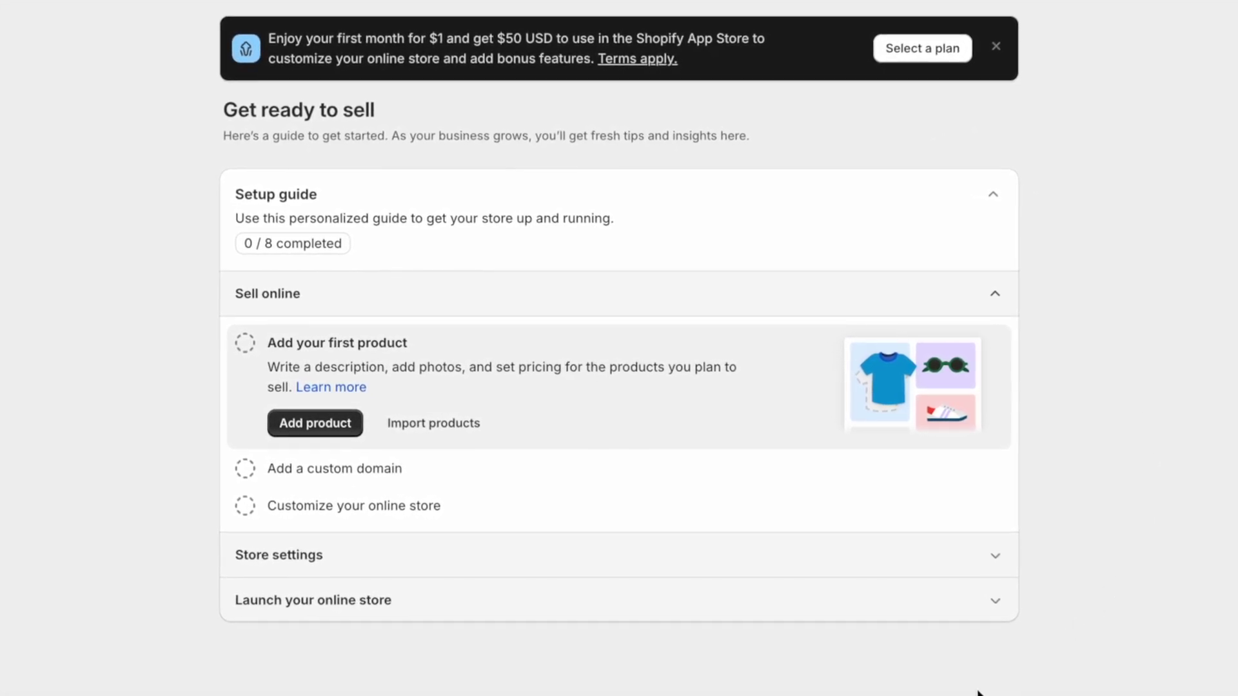
left_click(935, 52)
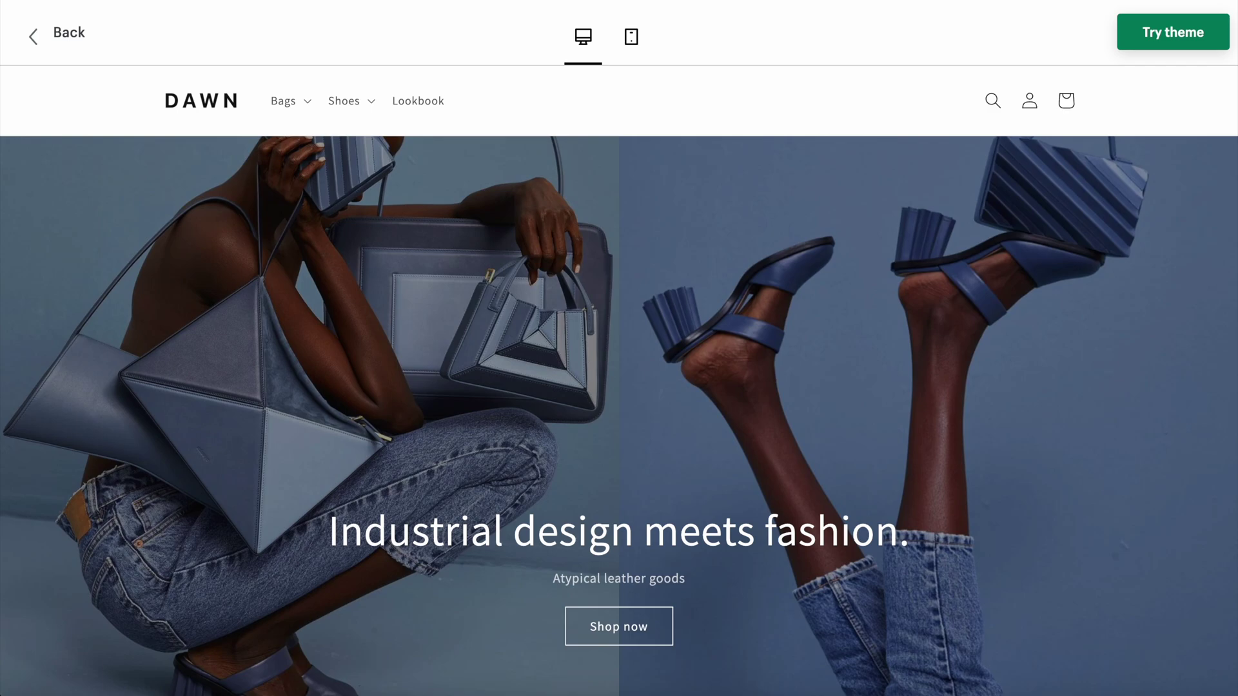
Scroll through the Dawn theme preview, then open and scroll the Shopify App Store
scroll(619, 387, "down", 6)
scroll(619, 387, "down", 5)
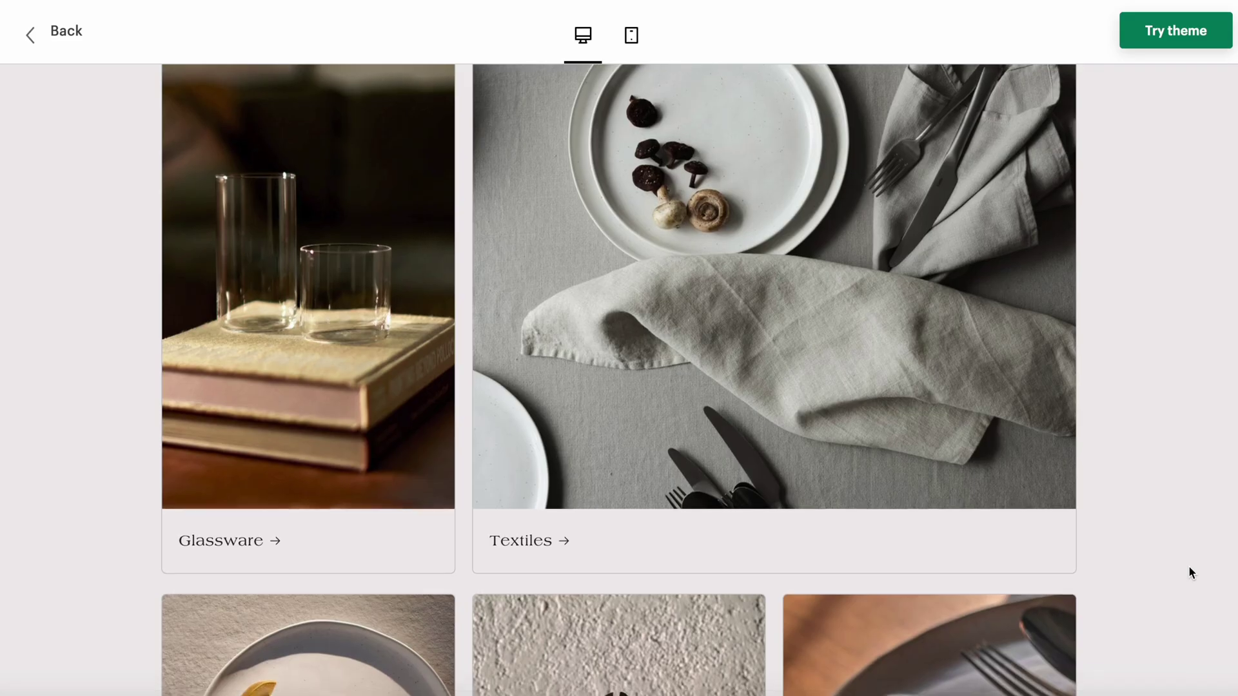
scroll(1189, 567, "down", 7)
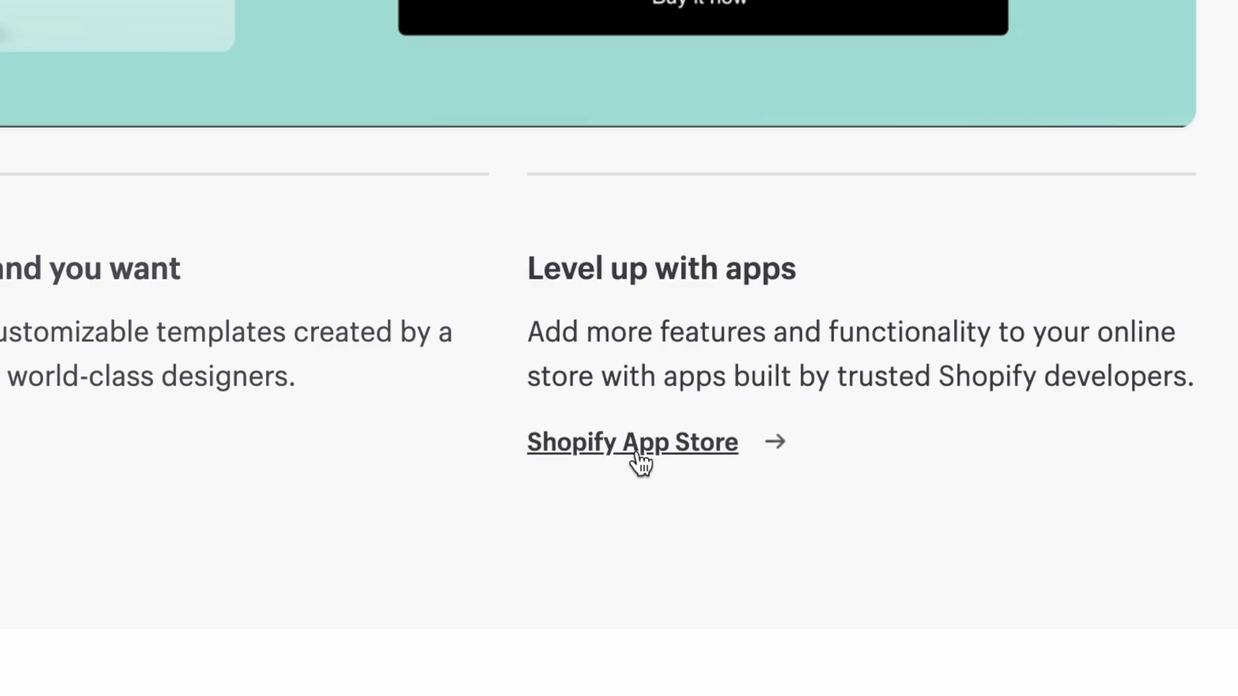
left_click(633, 461)
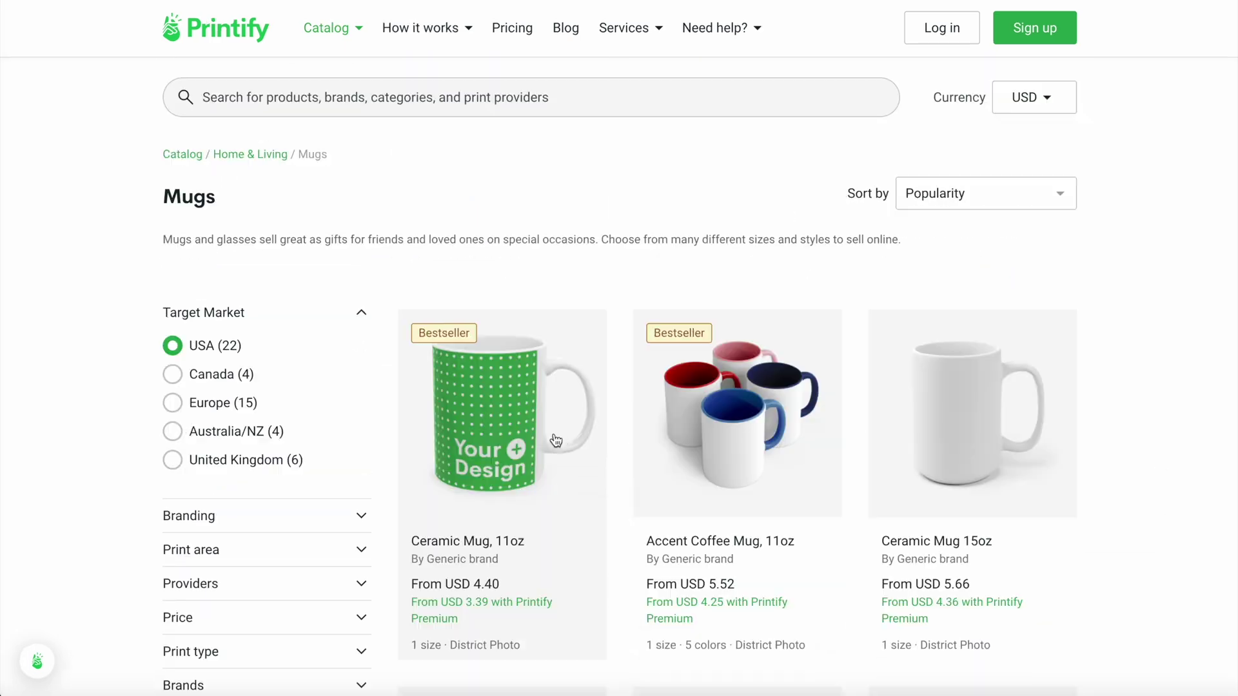
scroll(572, 434, "down", 4)
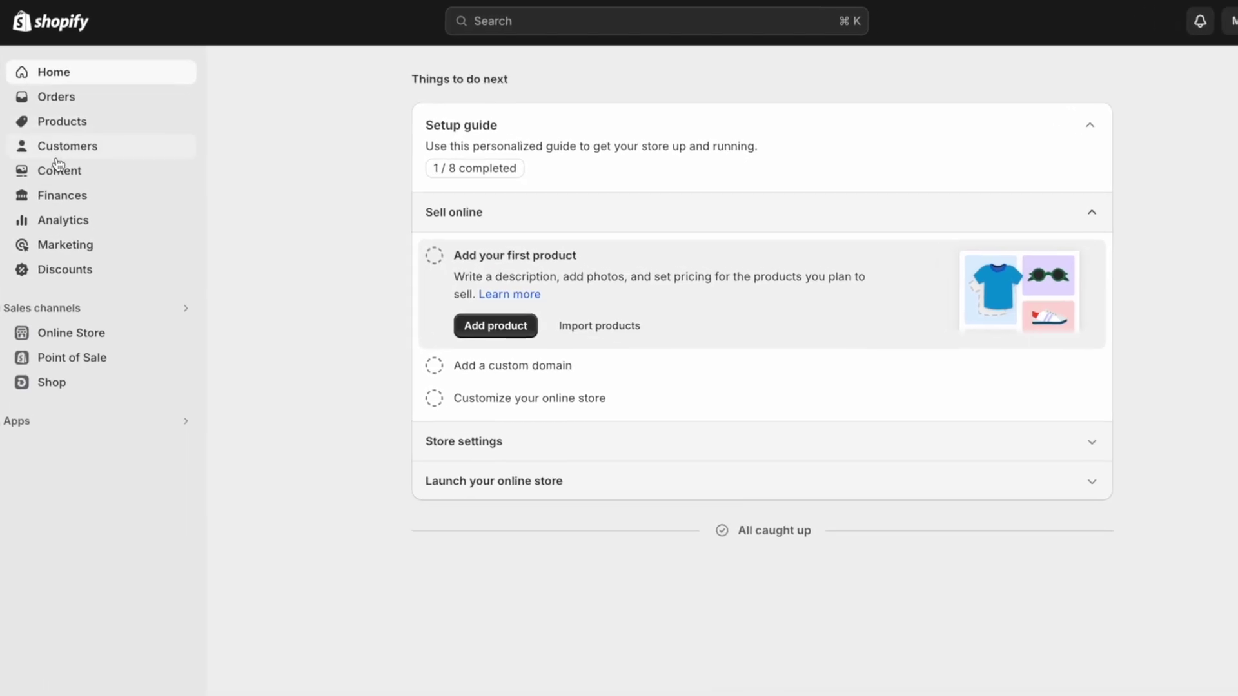
Review the Finances, Analytics and Online Store Themes pages, then go to Add theme > Visit Theme Store
left_click(77, 243)
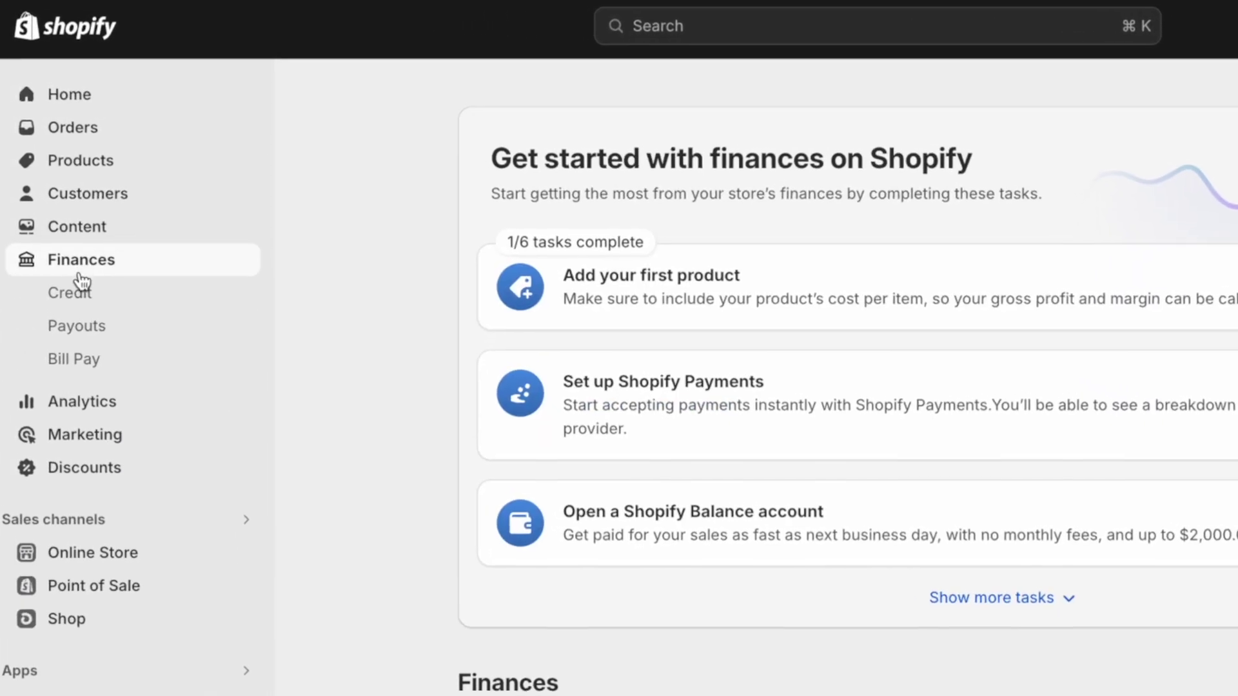
left_click(83, 415)
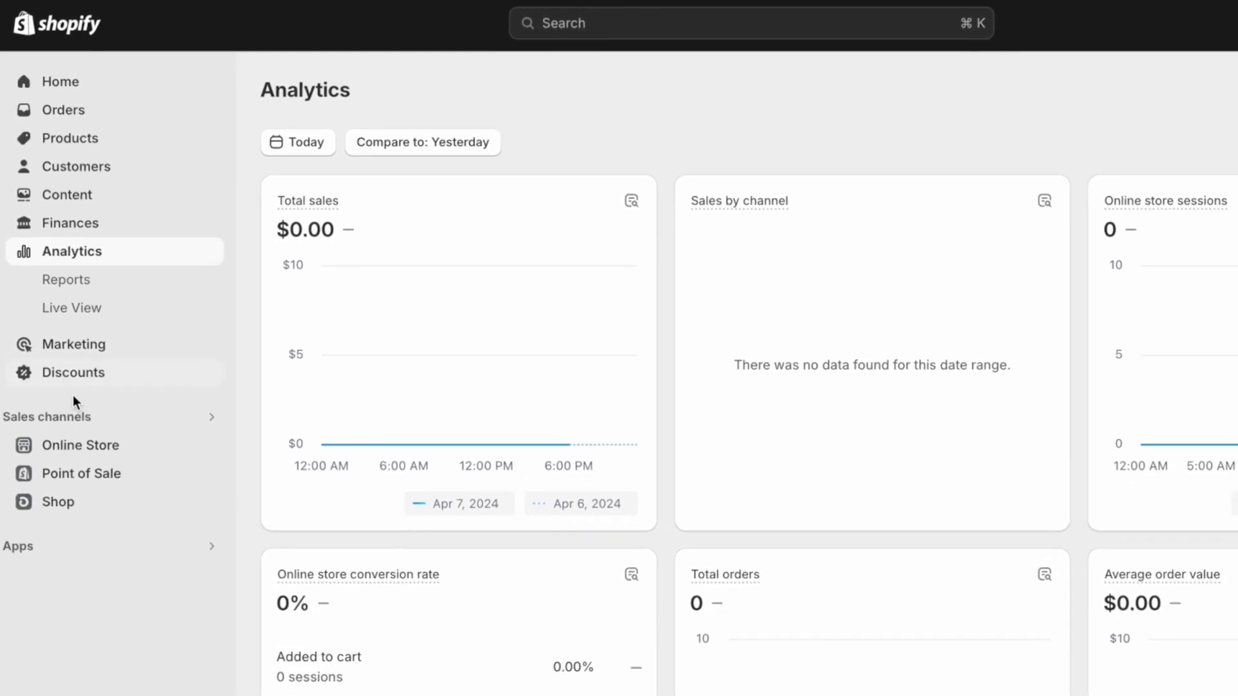
left_click(71, 445)
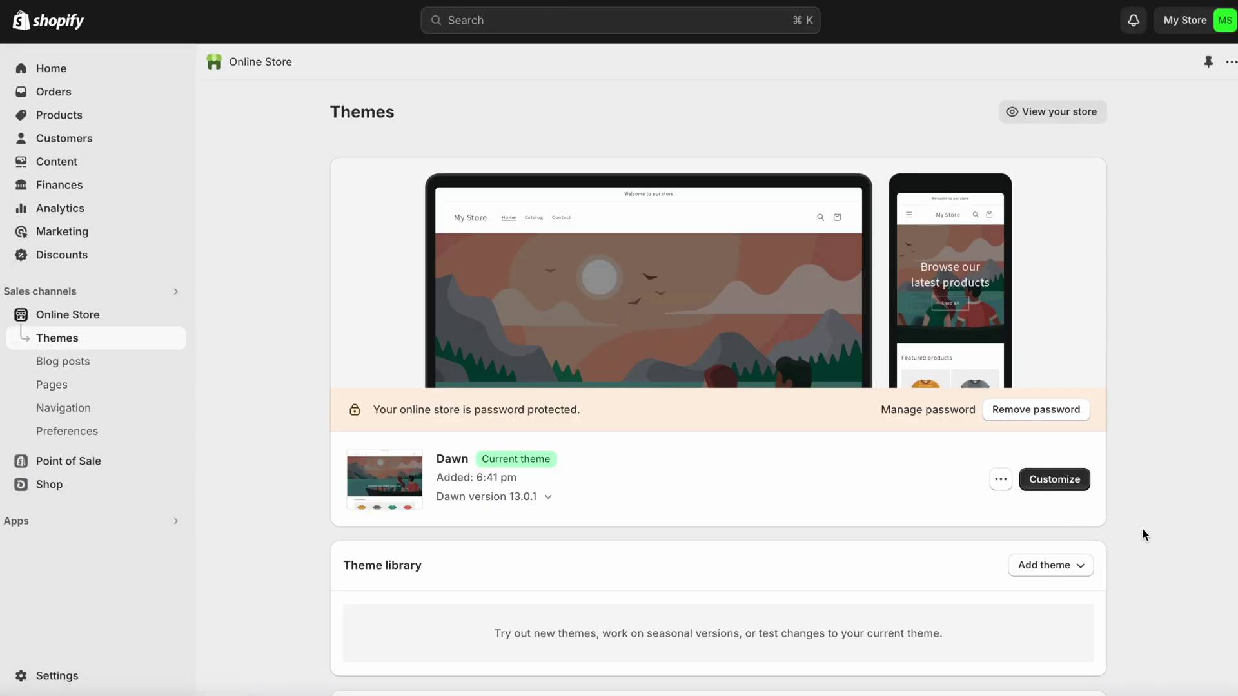
scroll(1143, 534, "down", 5)
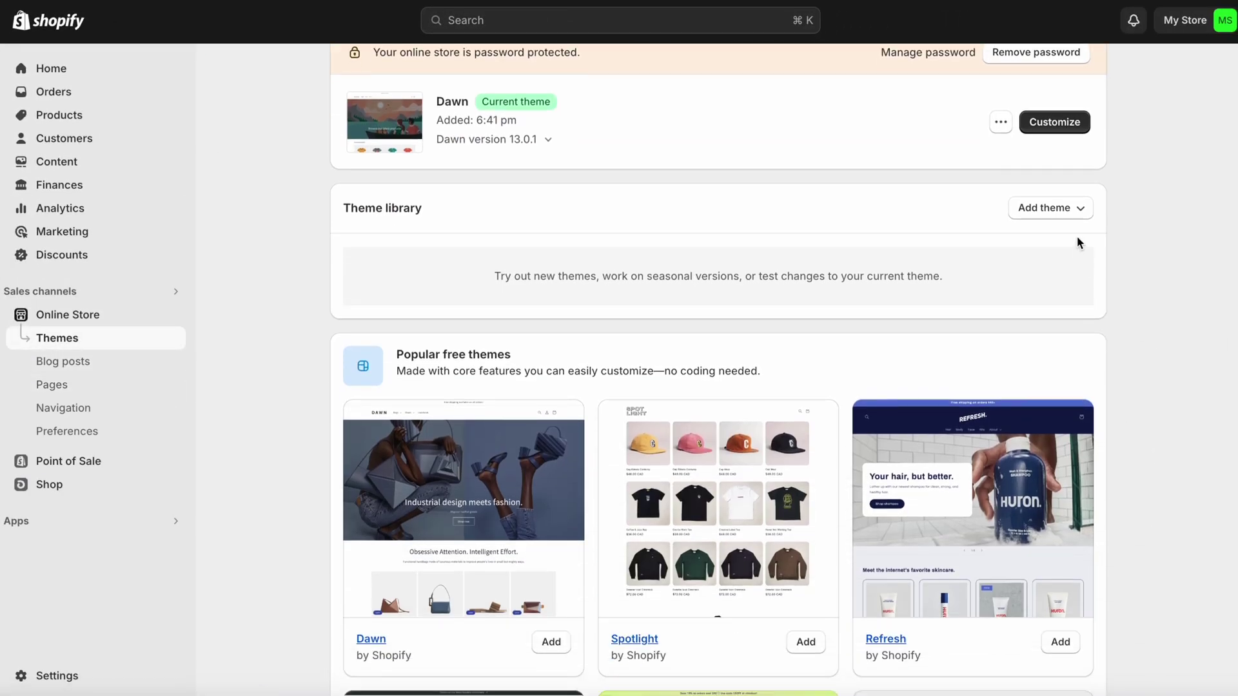
left_click(1070, 208)
left_click(1070, 243)
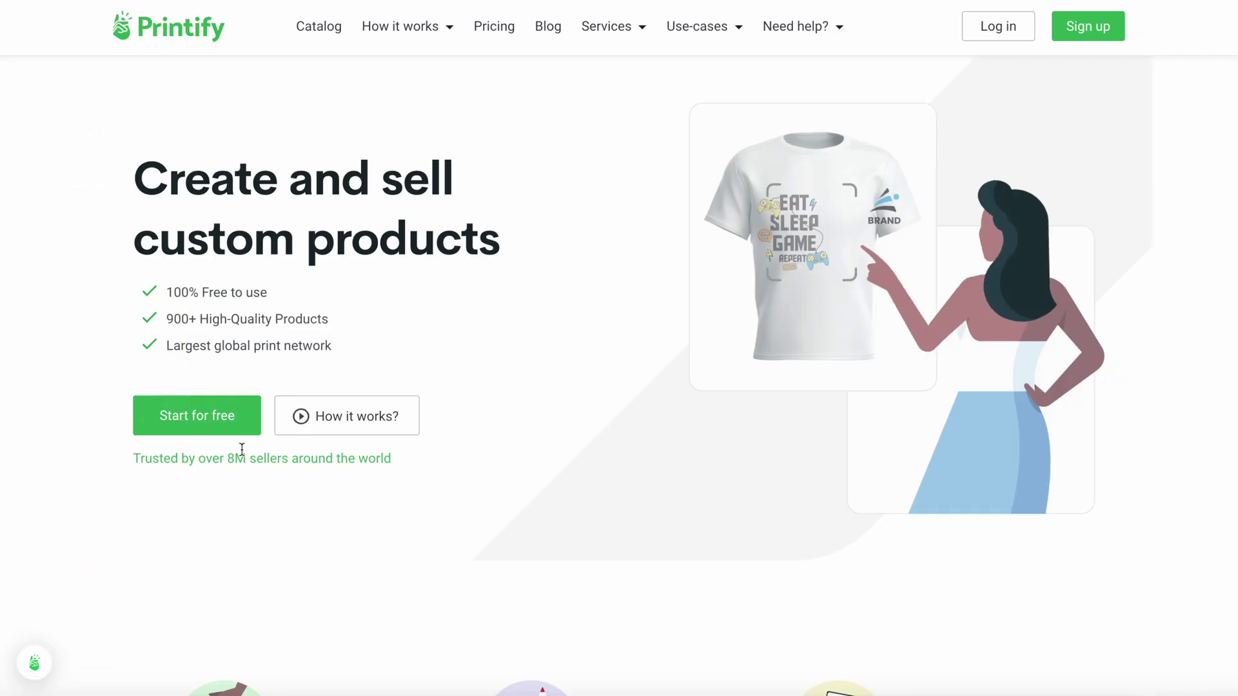
Create a free Printify account and complete the signup questionnaire
left_click(222, 422)
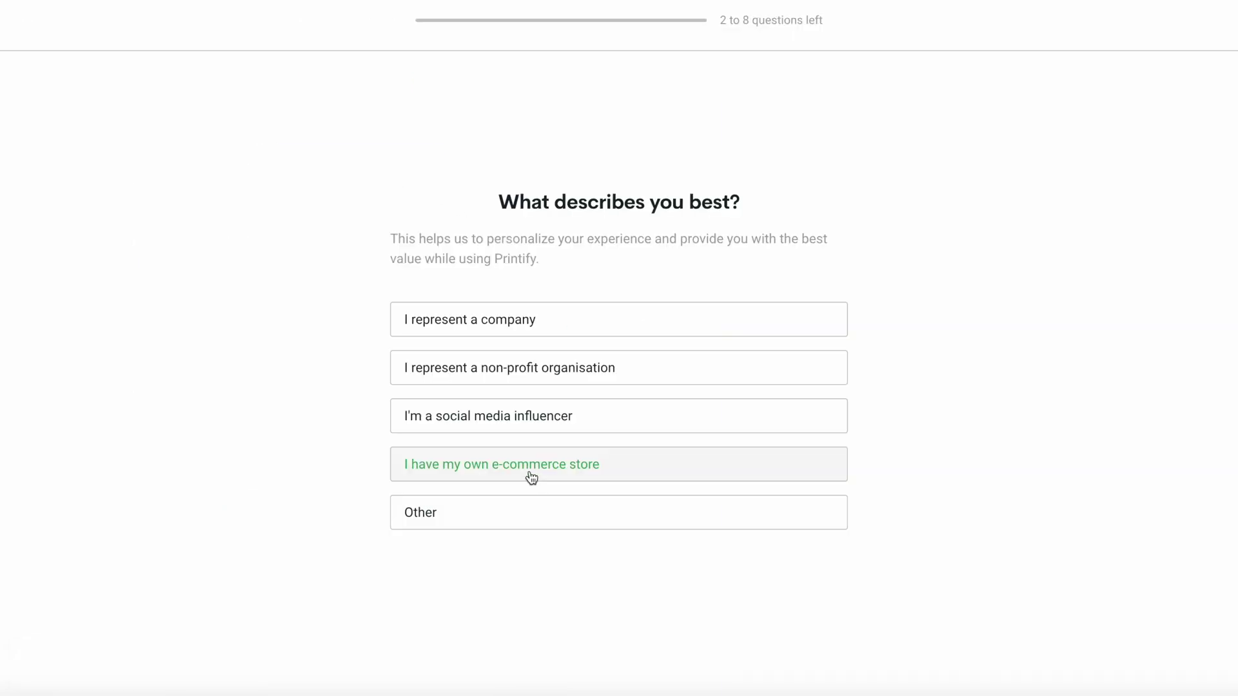
left_click(531, 477)
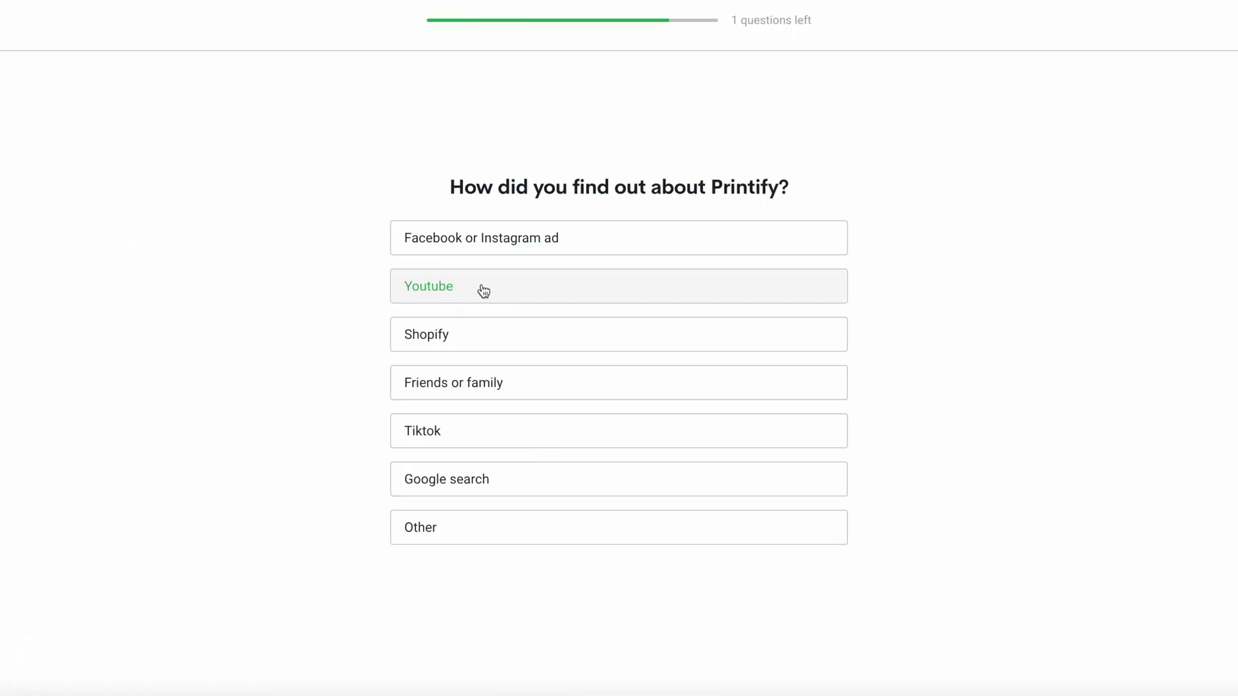
left_click(484, 291)
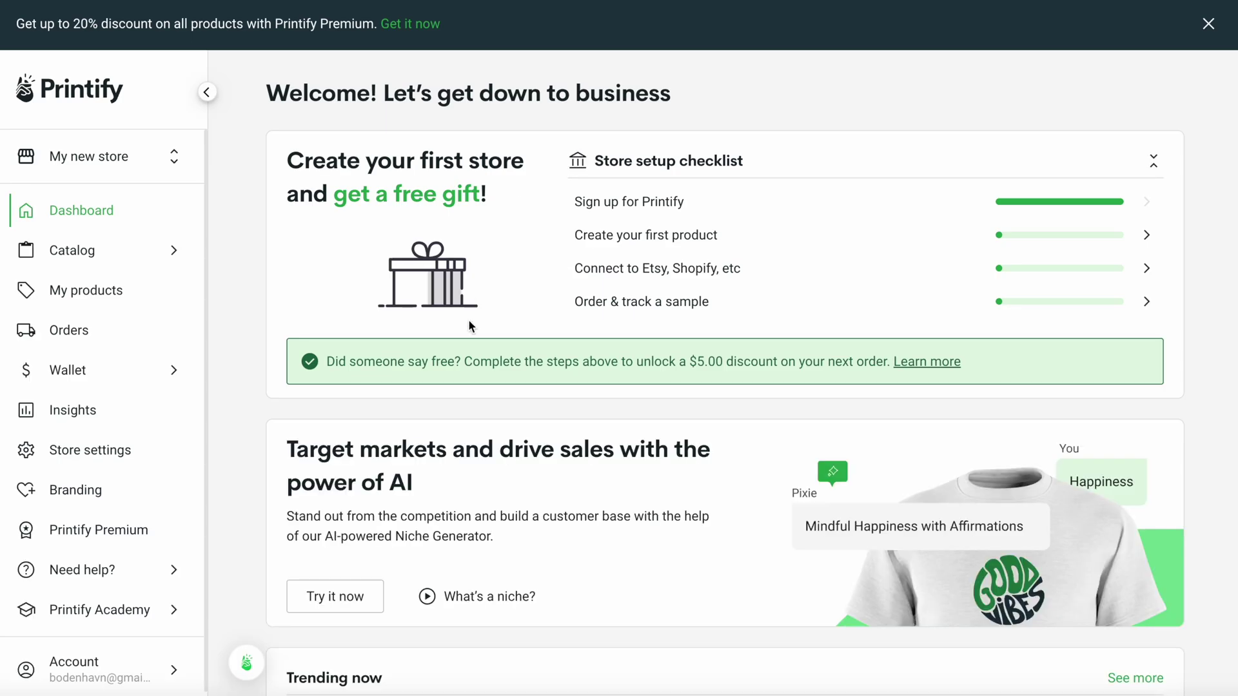
scroll(1208, 566, "down", 3)
scroll(1206, 562, "down", 4)
scroll(1206, 562, "up", 8)
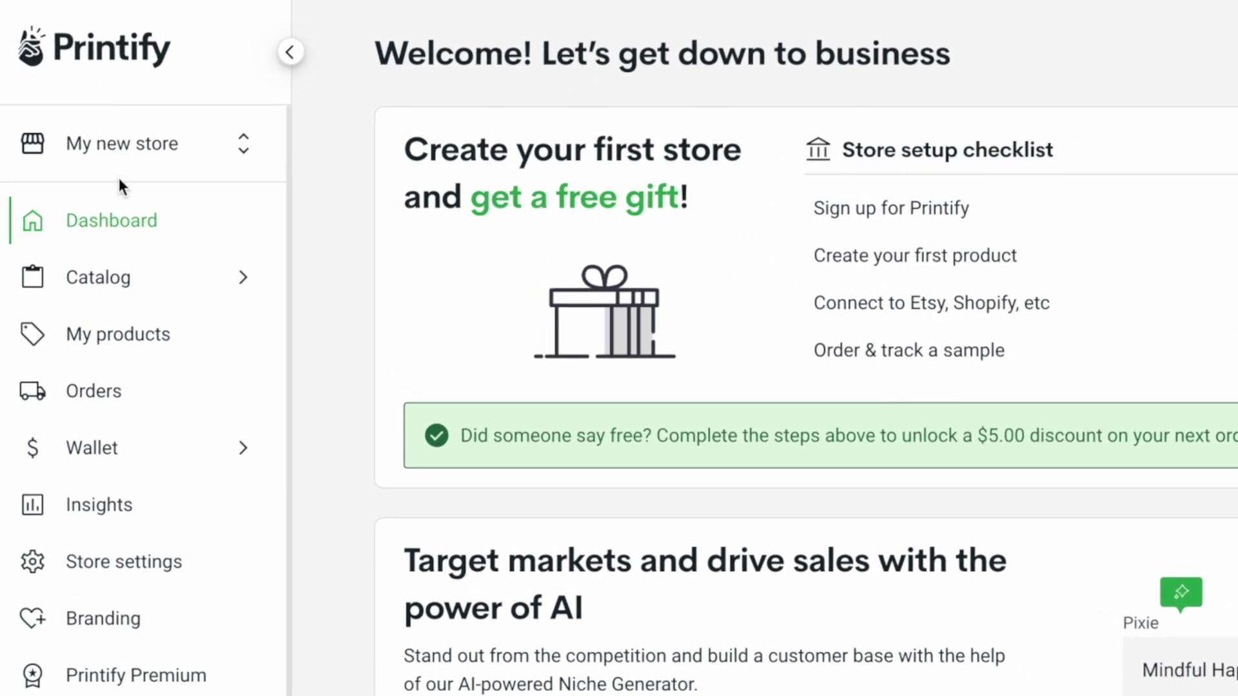
Add a new store in Printify and choose Shopify as the sales channel
left_click(116, 152)
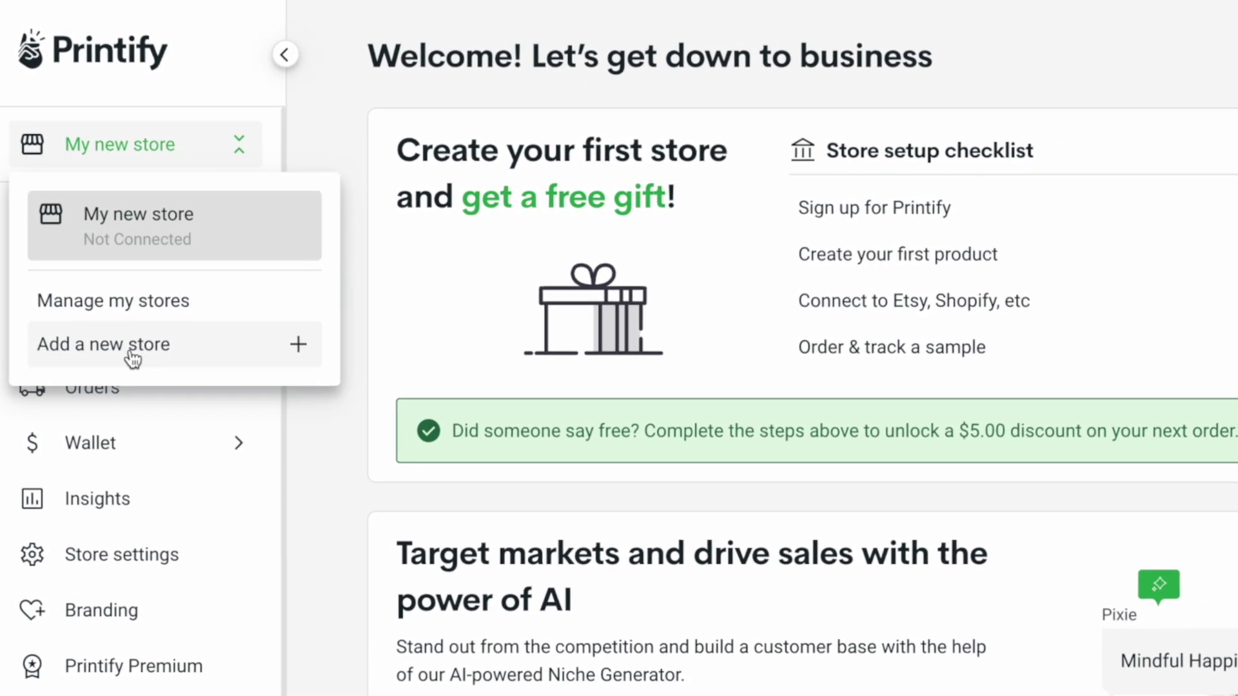
left_click(134, 353)
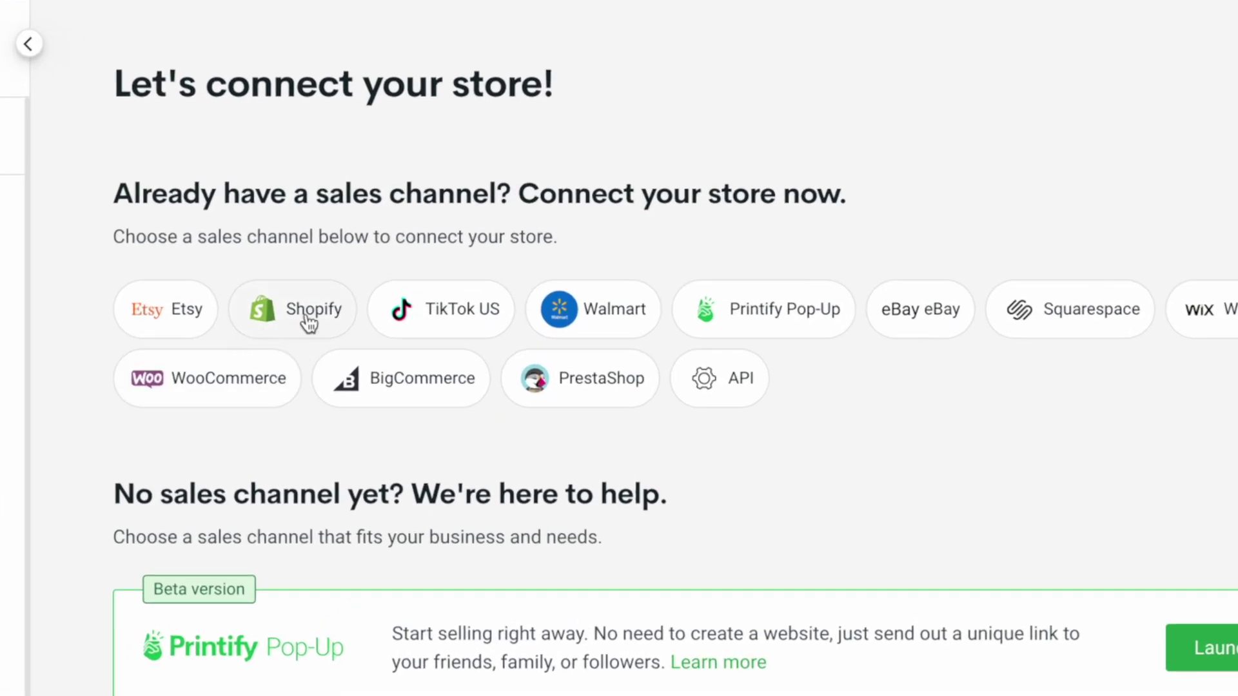
left_click(307, 316)
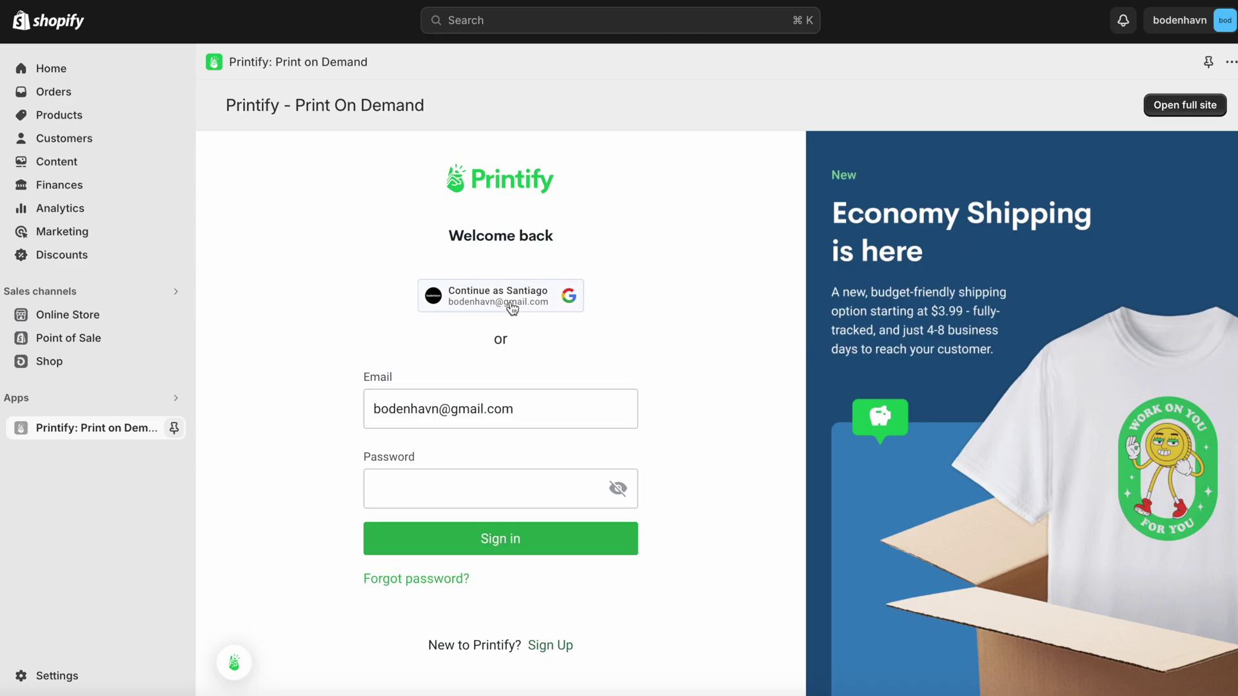
Sign in to Printify with a Google account and confirm the Shopify store is listed as Connected
left_click(511, 308)
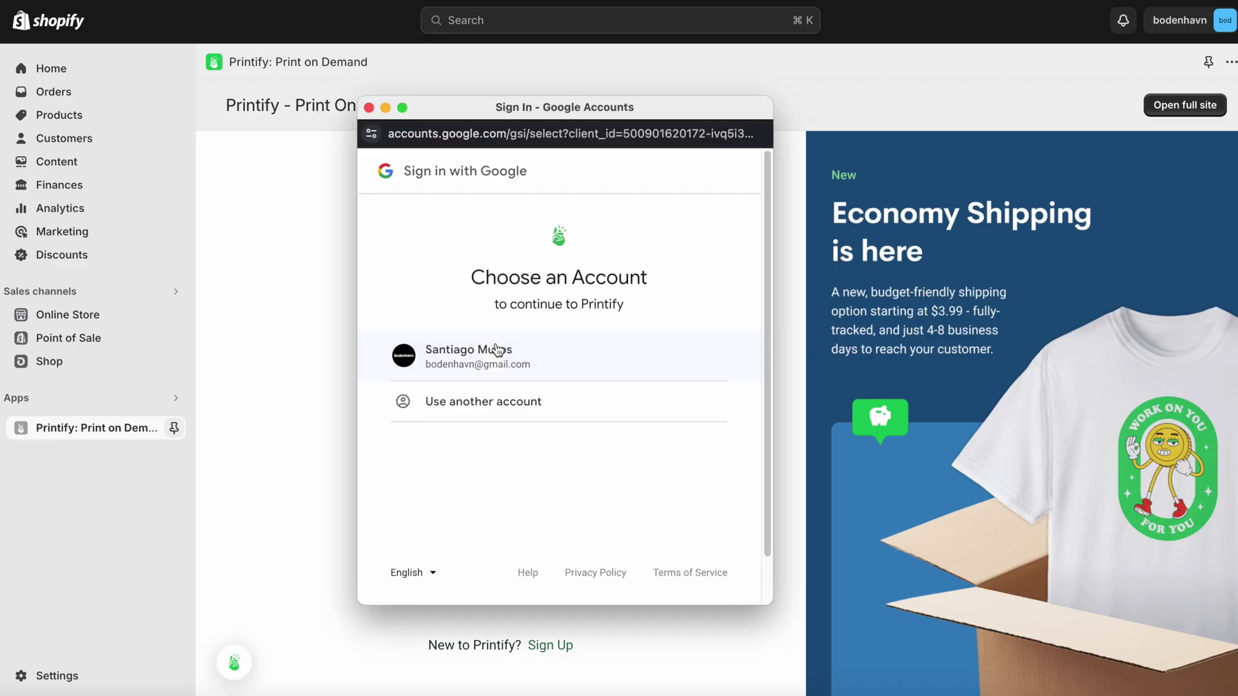
left_click(496, 368)
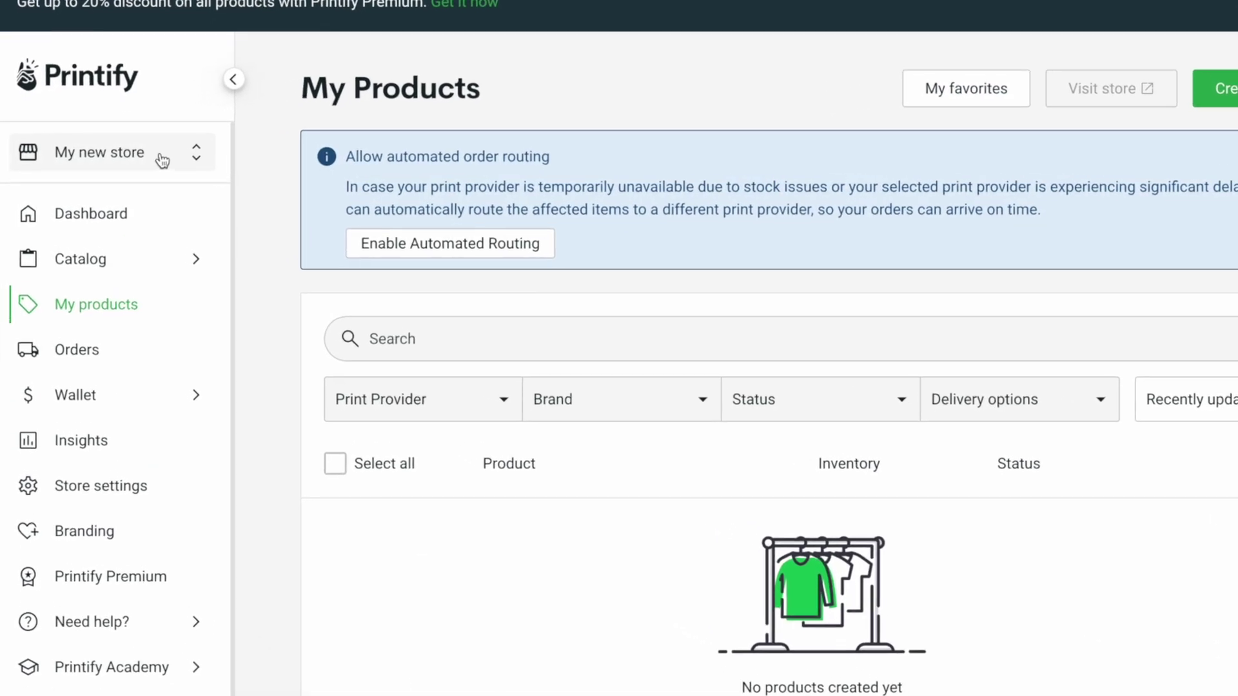
left_click(163, 158)
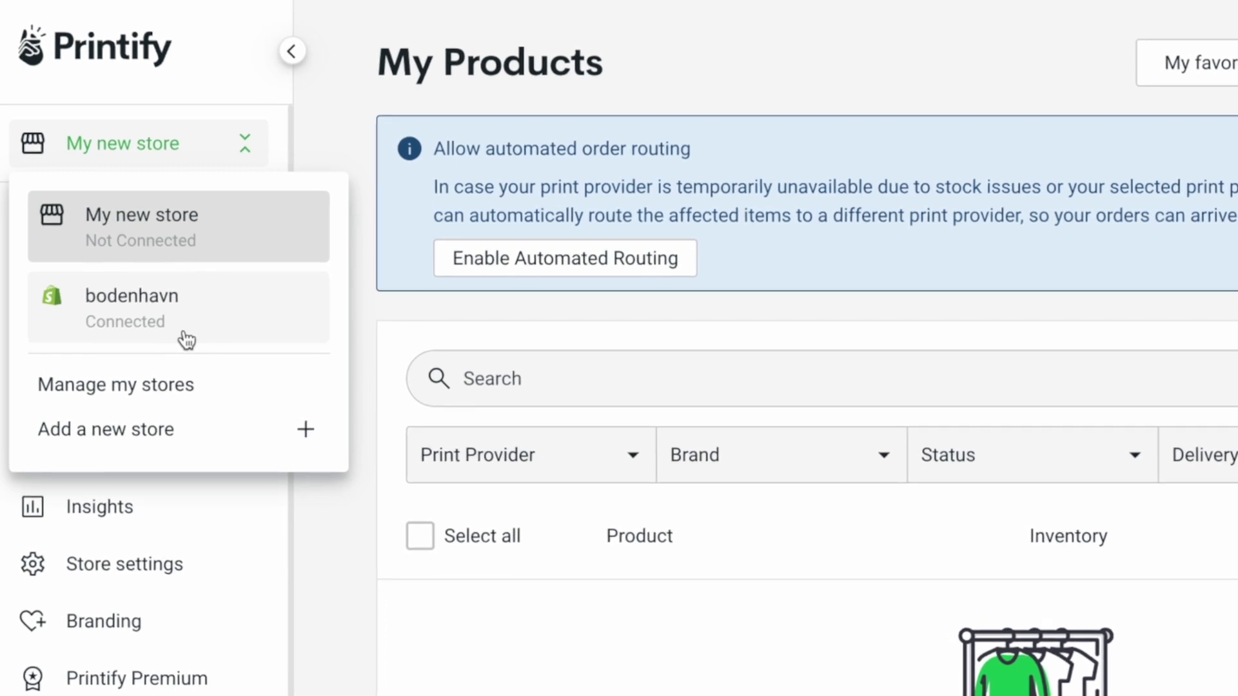
left_click(159, 154)
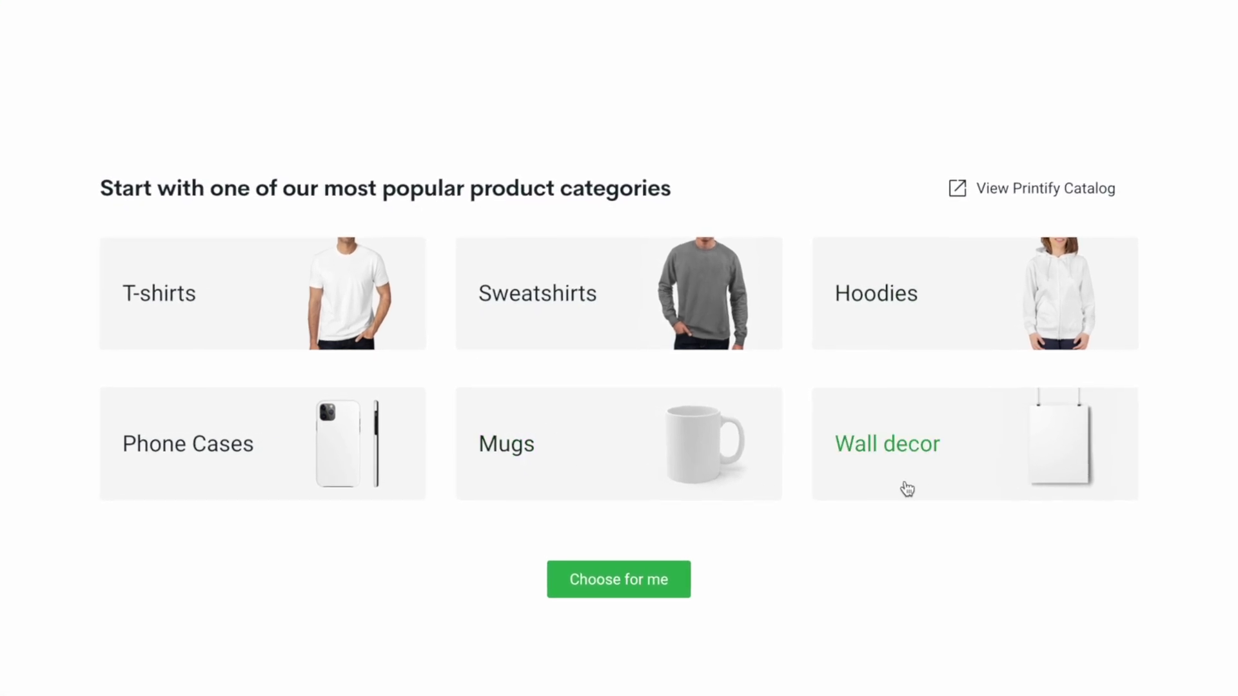
Browse Wall decor and the Satin Posters page, then bring up the Catalog's Home & Living categories
left_click(1026, 469)
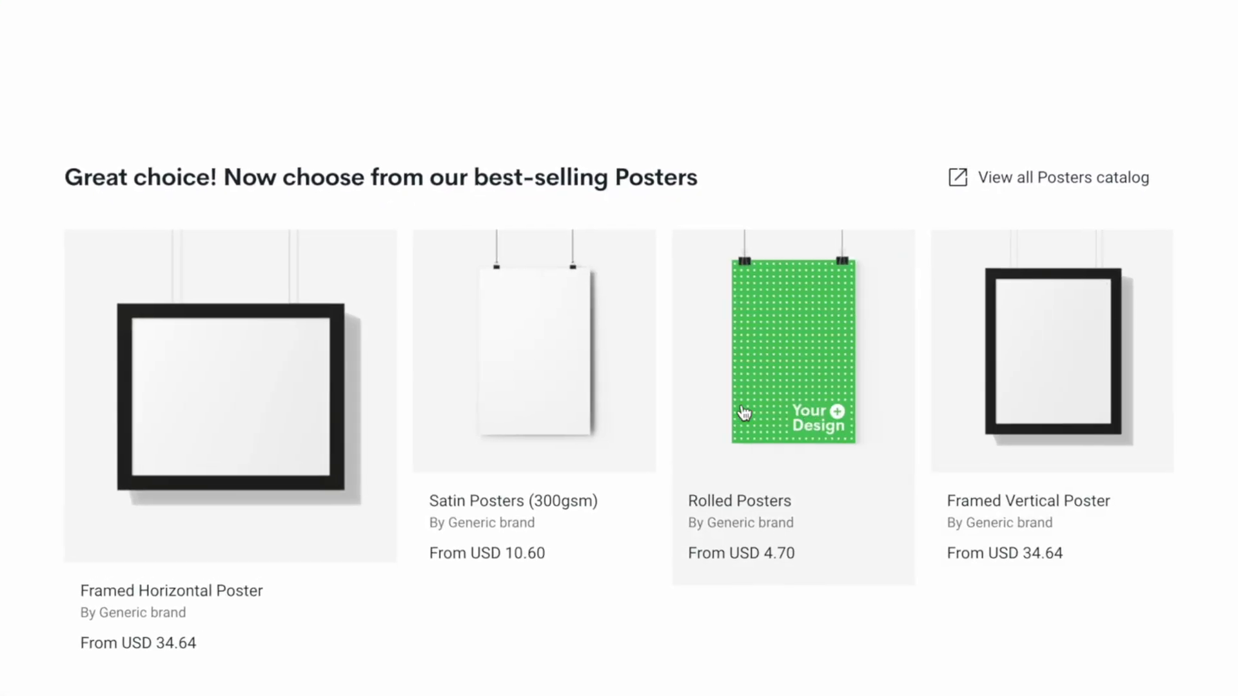
left_click(561, 412)
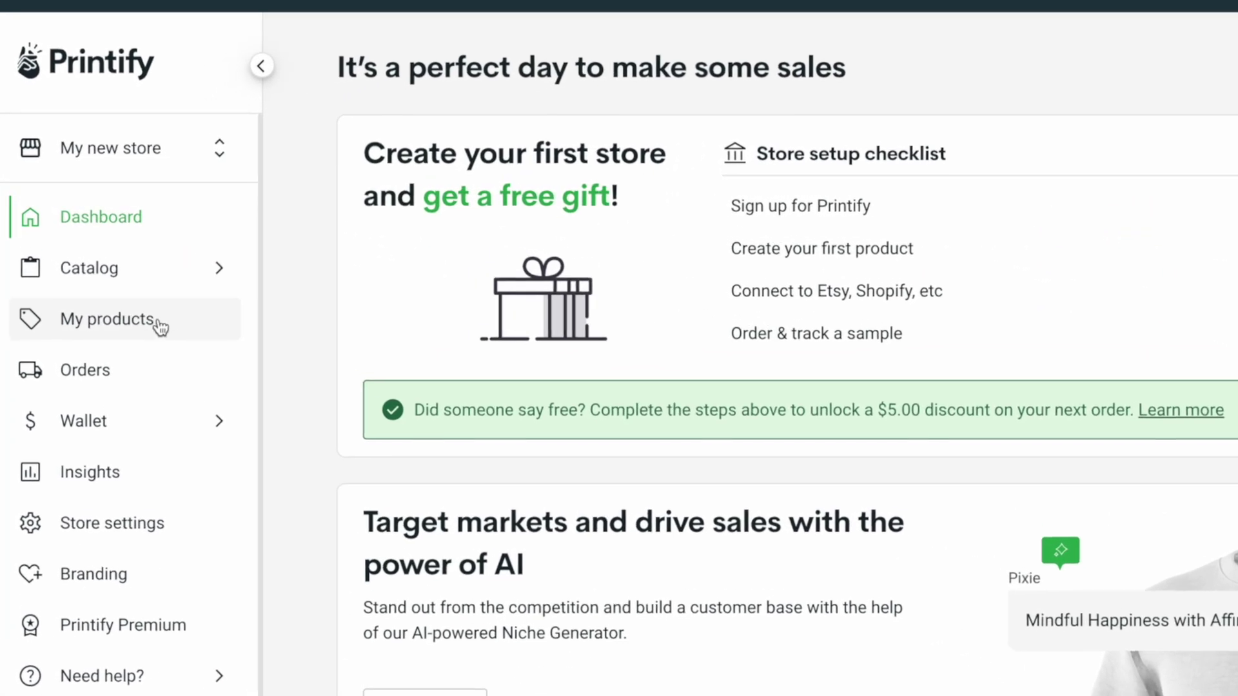
mouse_move(138, 281)
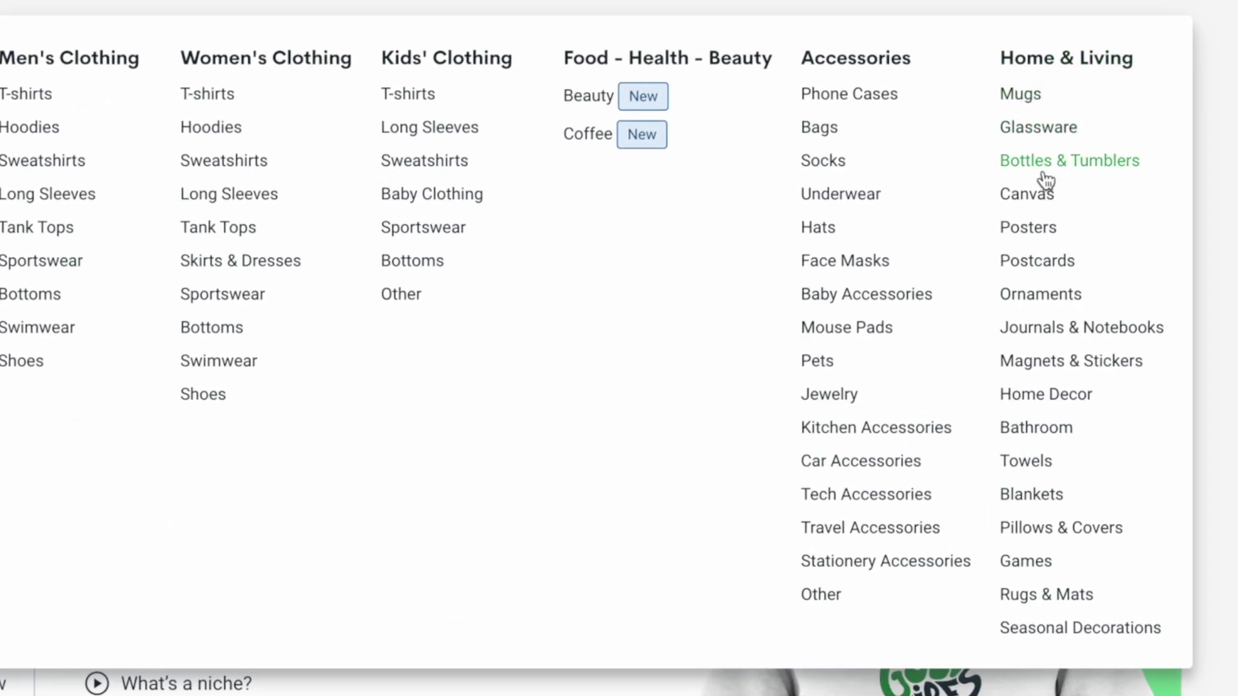
Go to the Posters catalog, look through the cards and open Matte Vertical Posters
left_click(1031, 232)
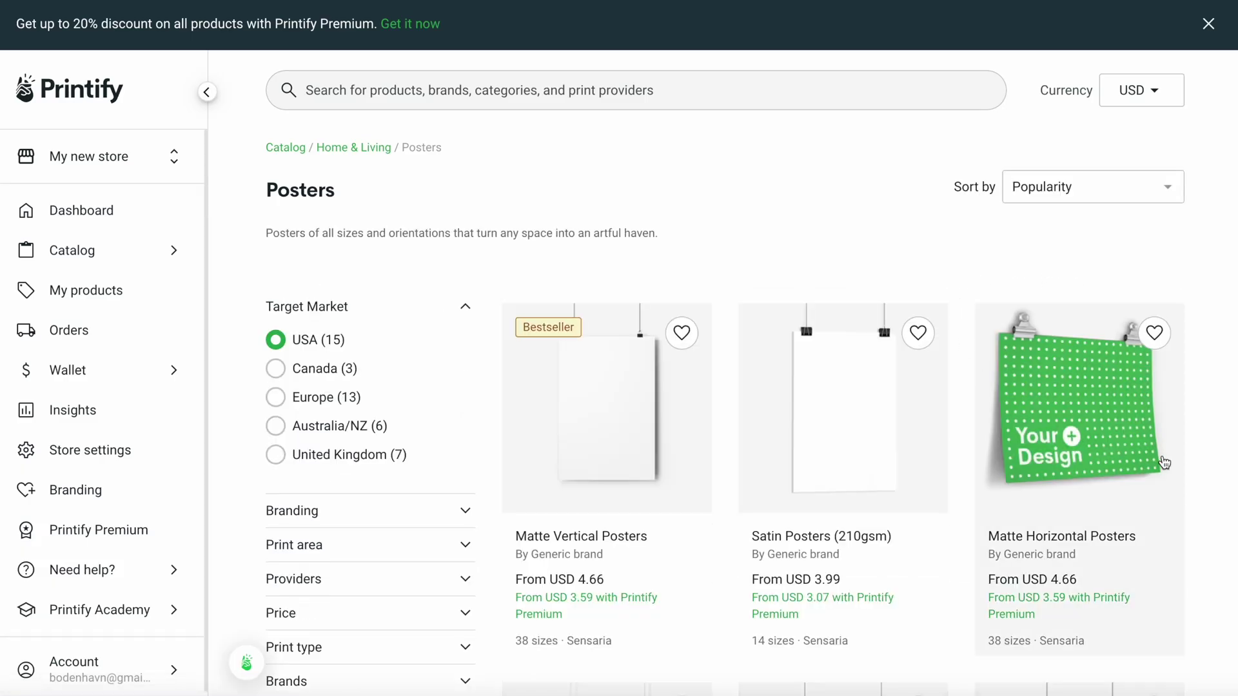
scroll(1202, 470, "down", 3)
scroll(1202, 475, "down", 6)
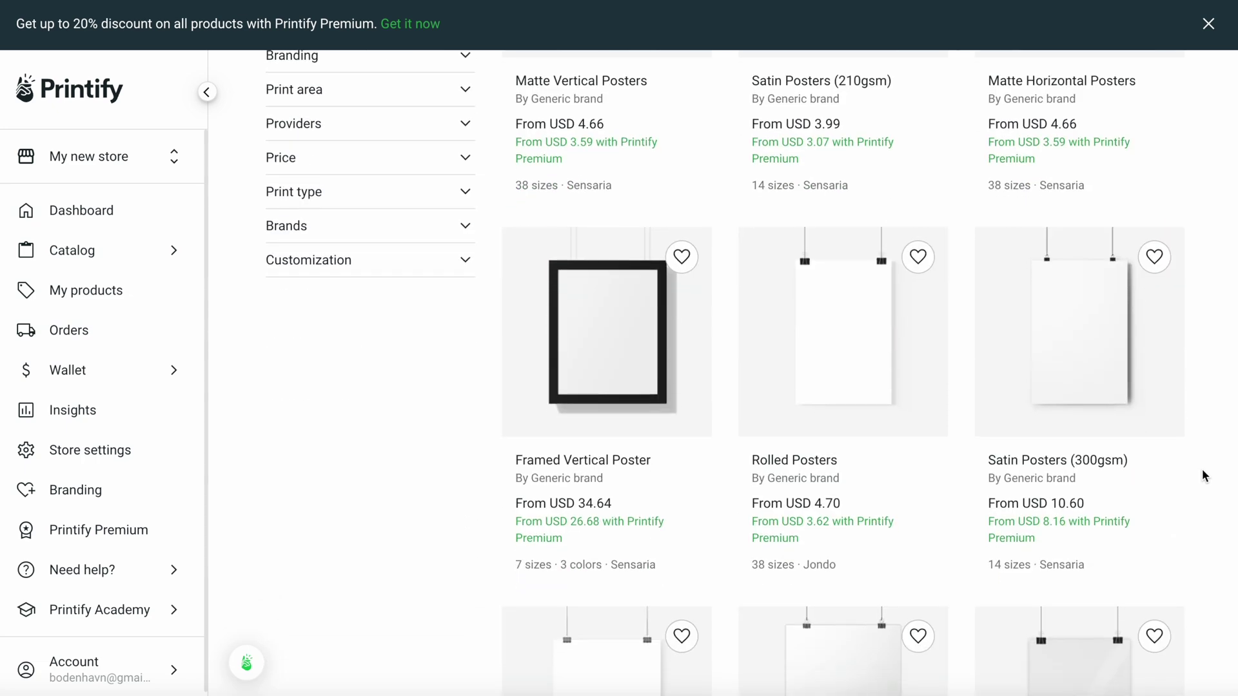
scroll(1202, 475, "down", 4)
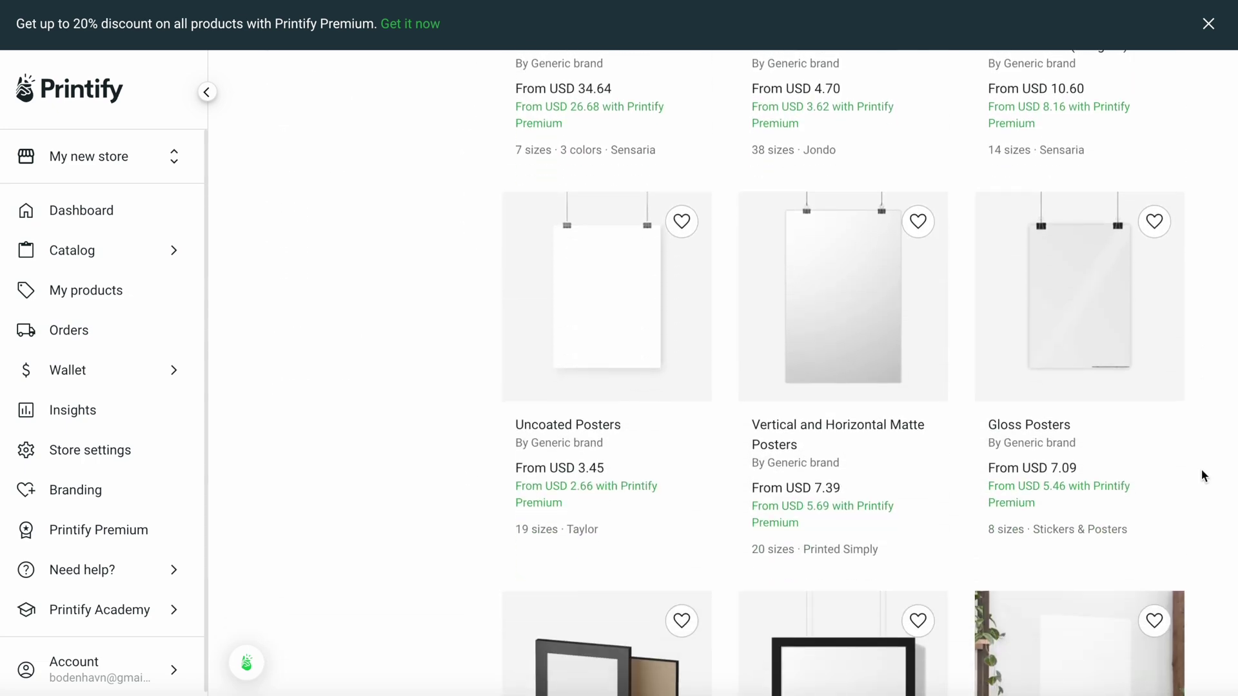
scroll(1201, 475, "up", 12)
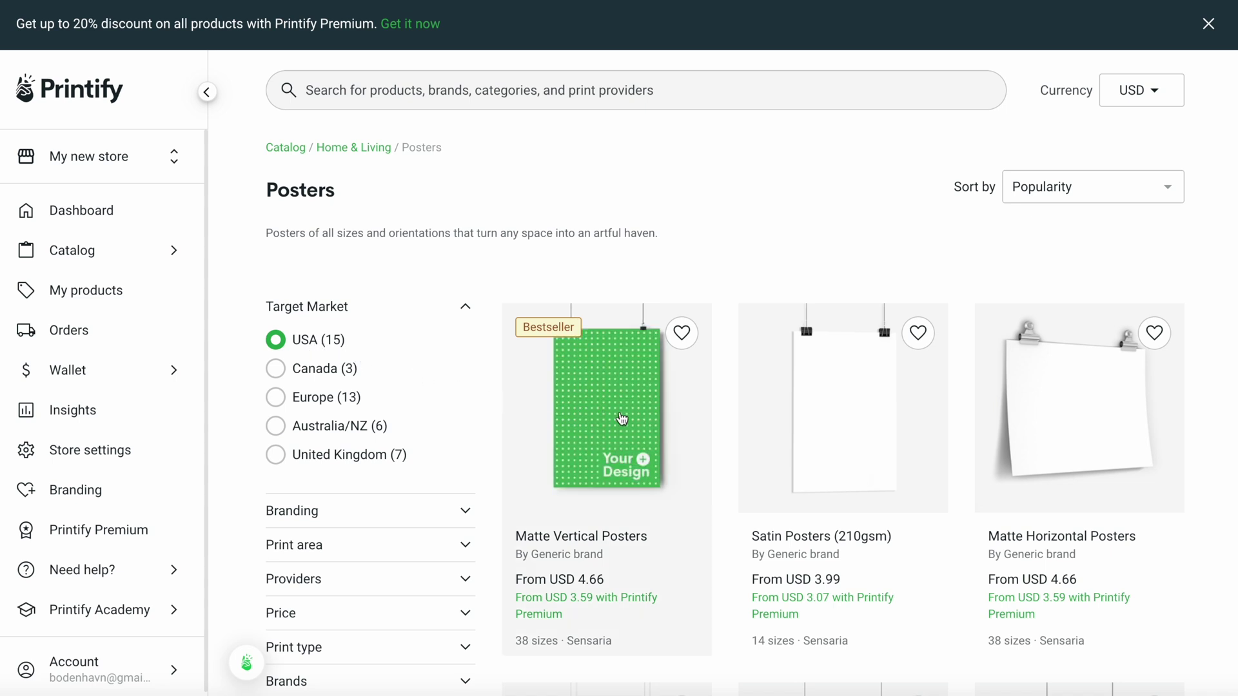
left_click(644, 423)
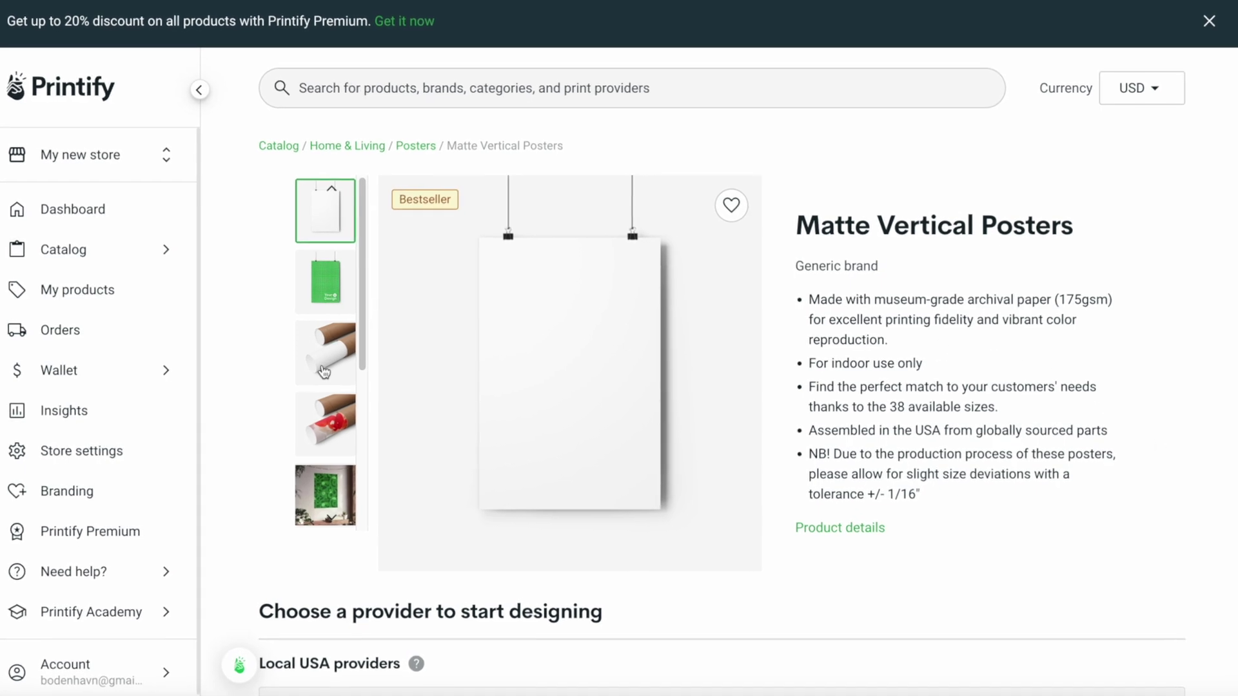
left_click(341, 368)
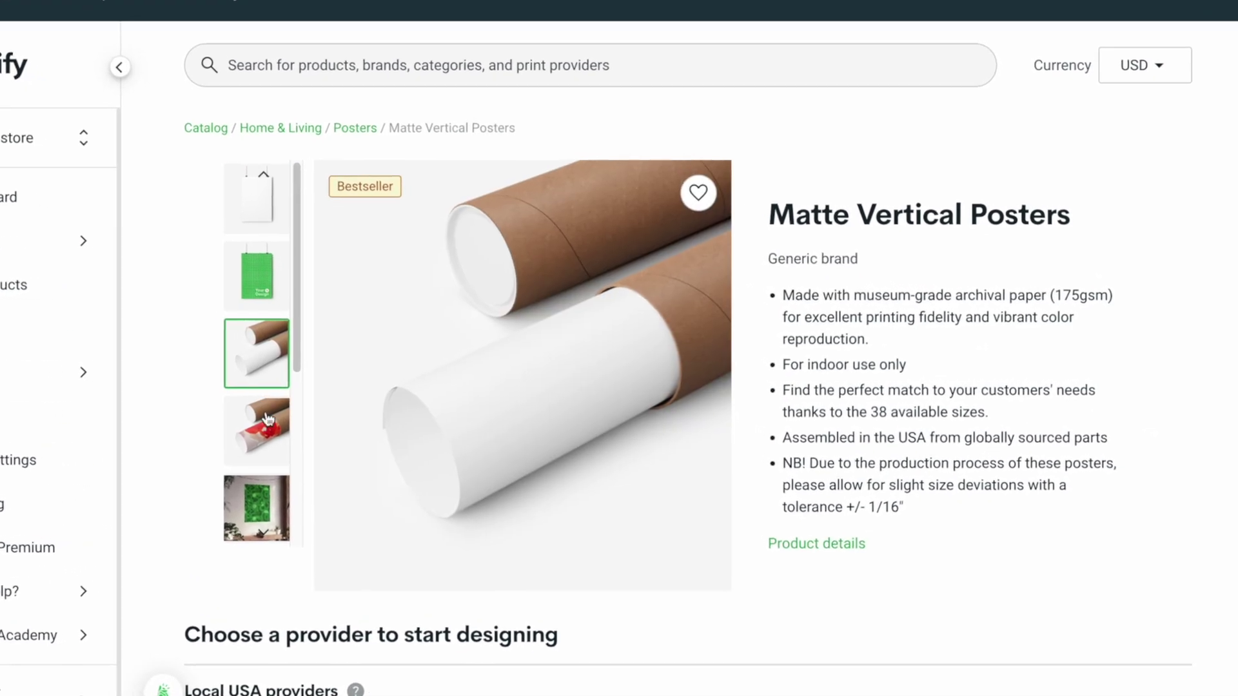
left_click(298, 426)
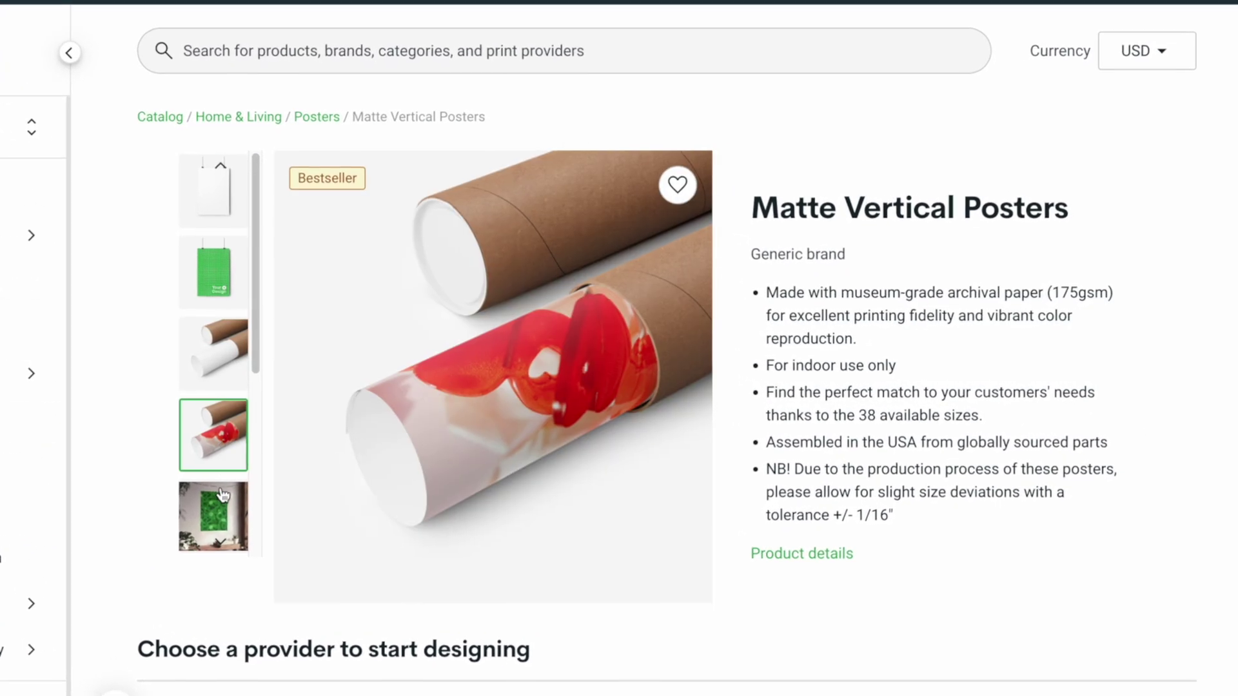
left_click(223, 496)
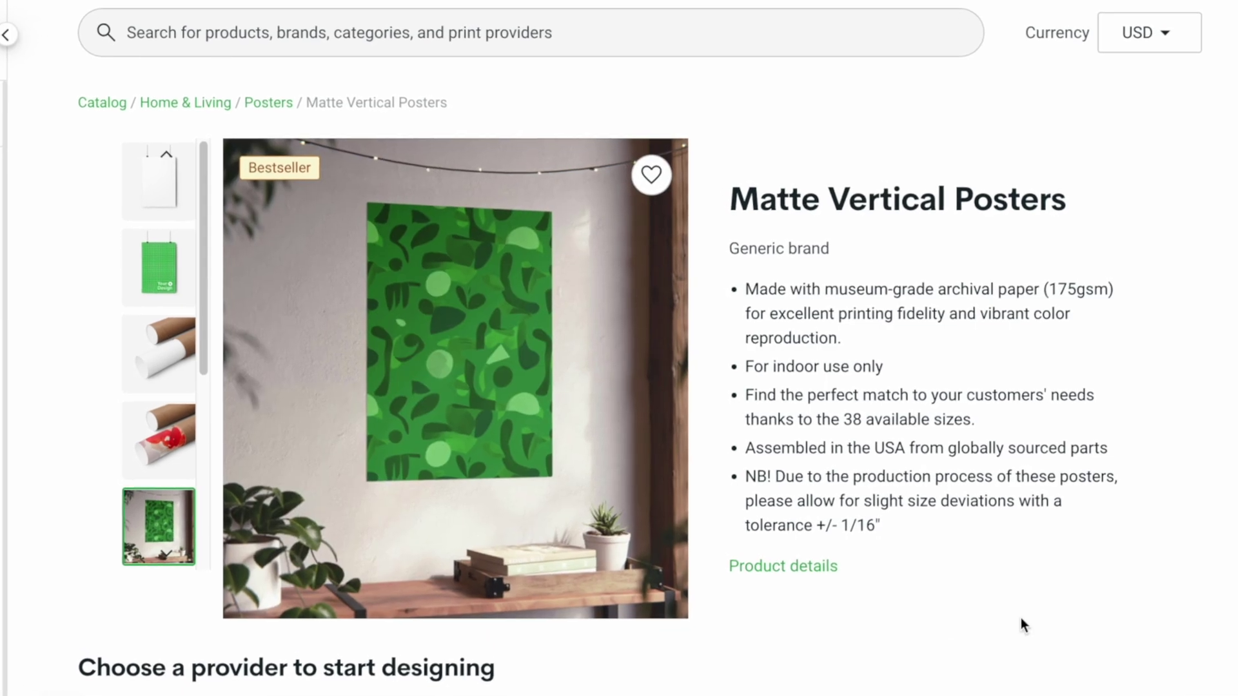
scroll(1193, 602, "down", 8)
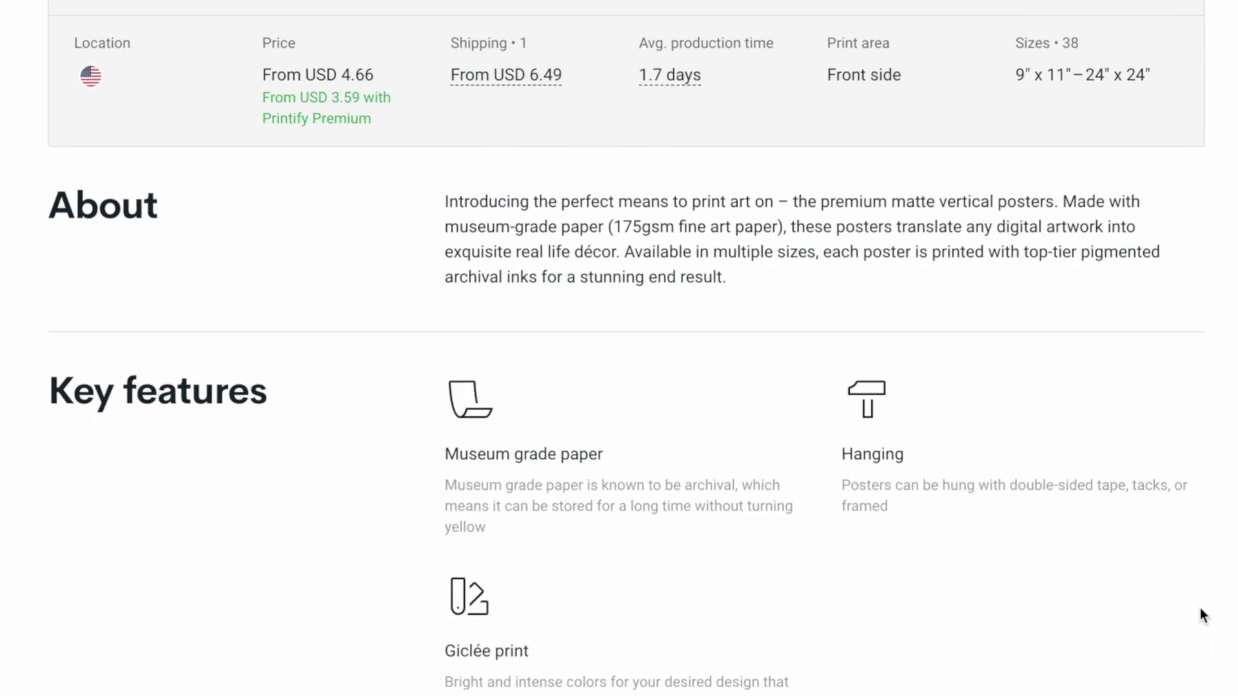
scroll(1200, 610, "down", 10)
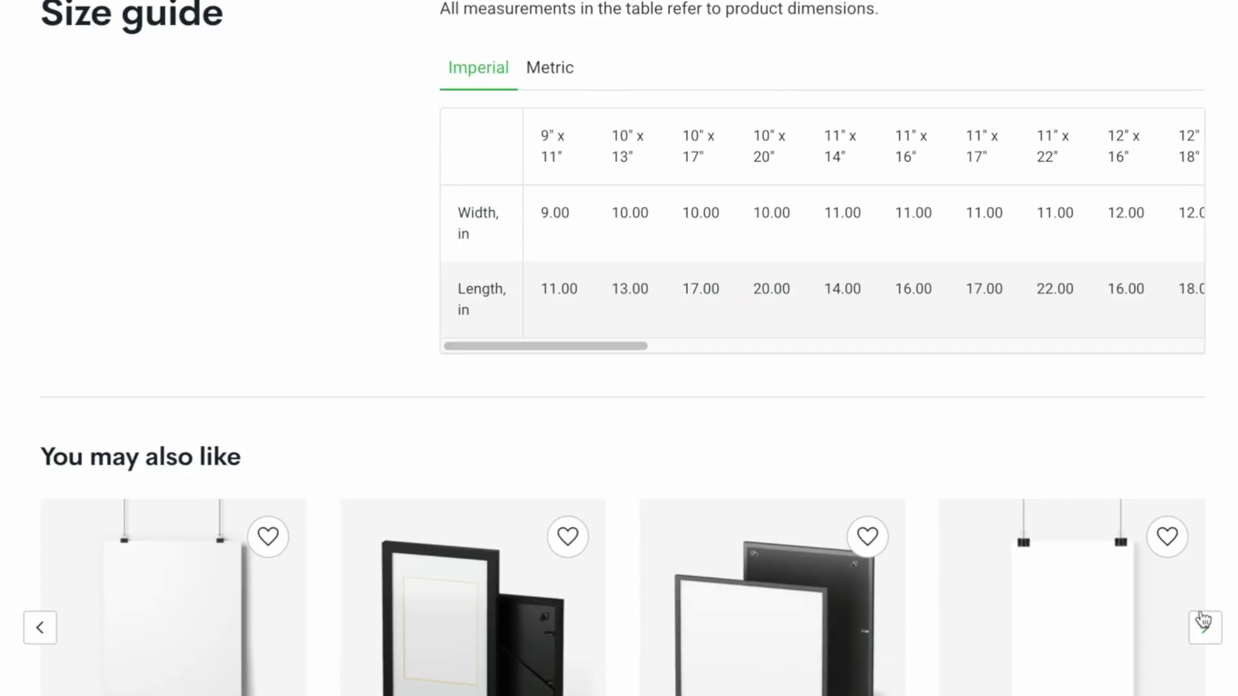
scroll(621, 382, "up", 12)
scroll(815, 474, "up", 5)
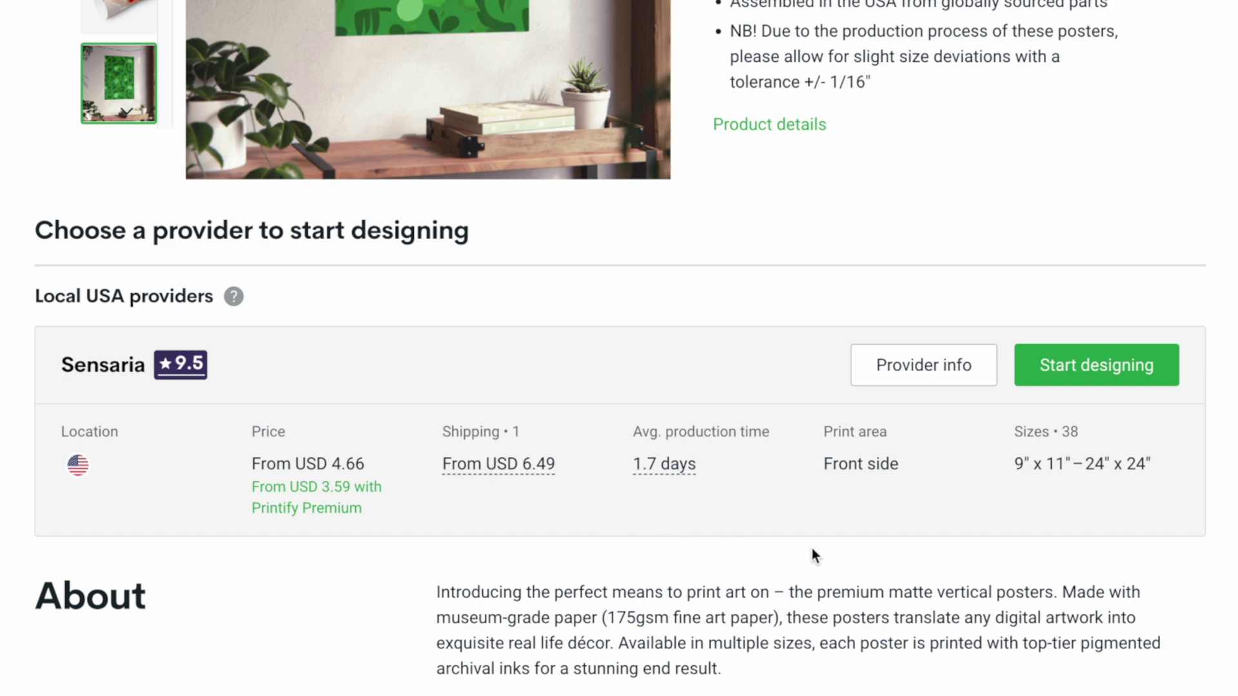
Start a Sensaria design and upload P1_2.jpg from the computer onto the poster
left_click(1122, 383)
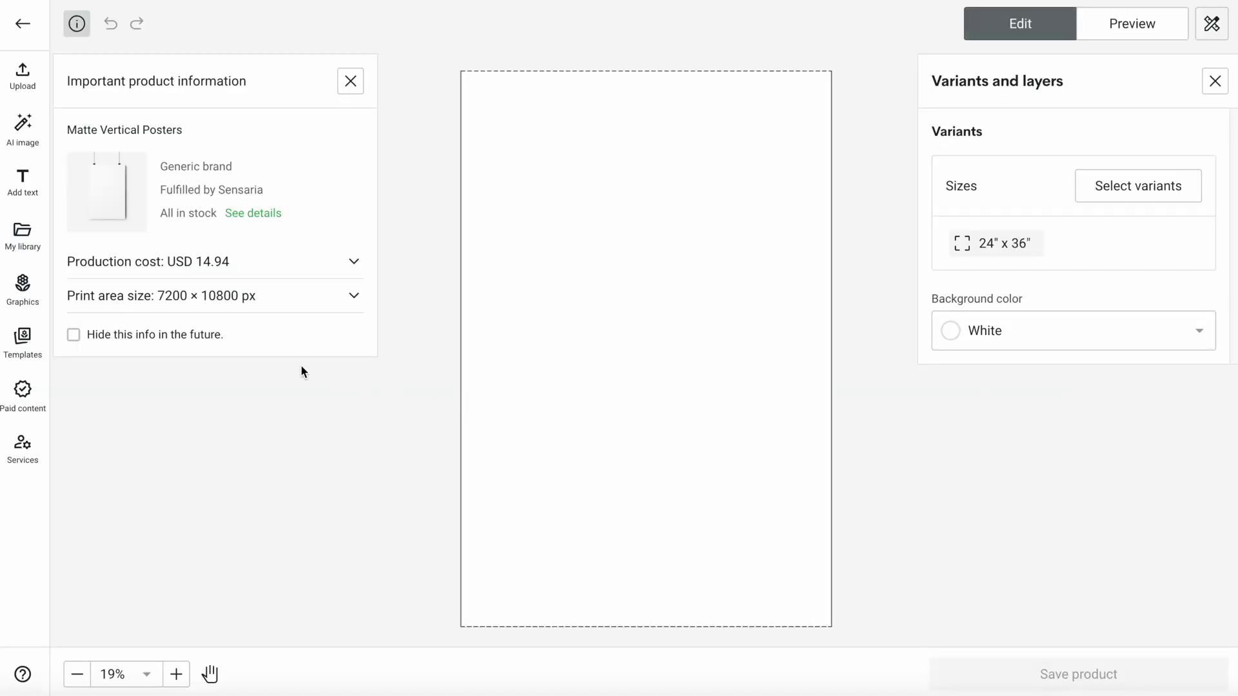
left_click(22, 74)
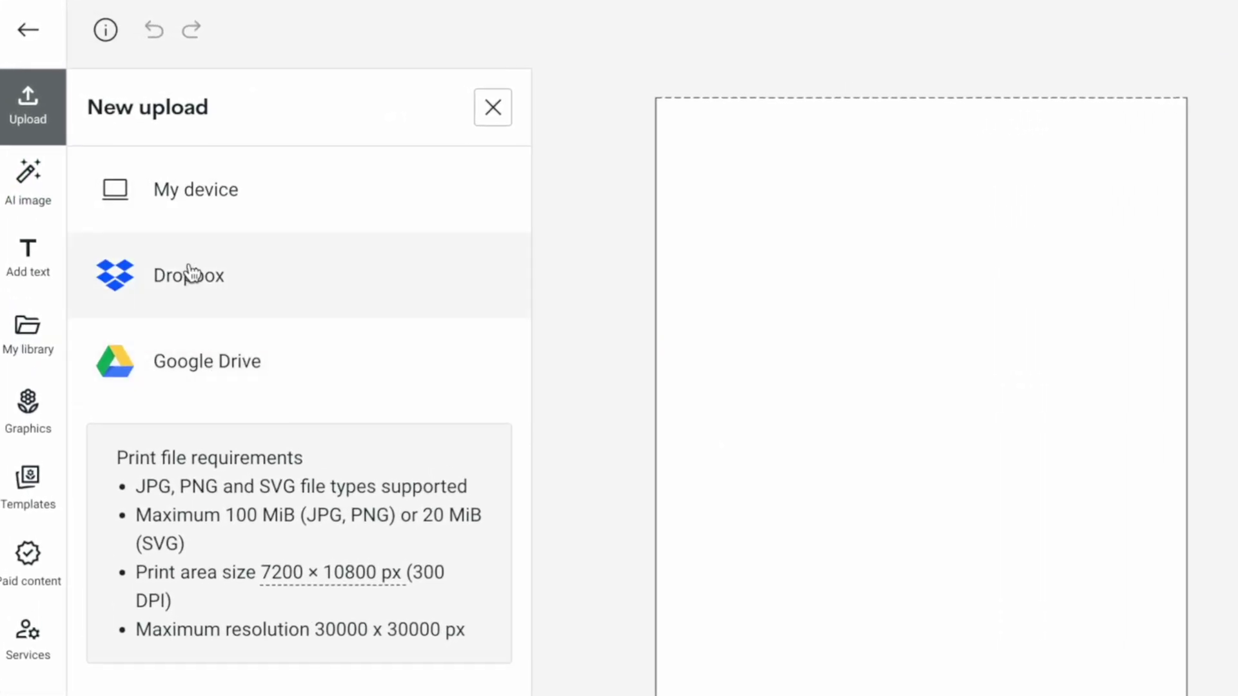
left_click(190, 206)
left_click(635, 351)
left_click(1221, 627)
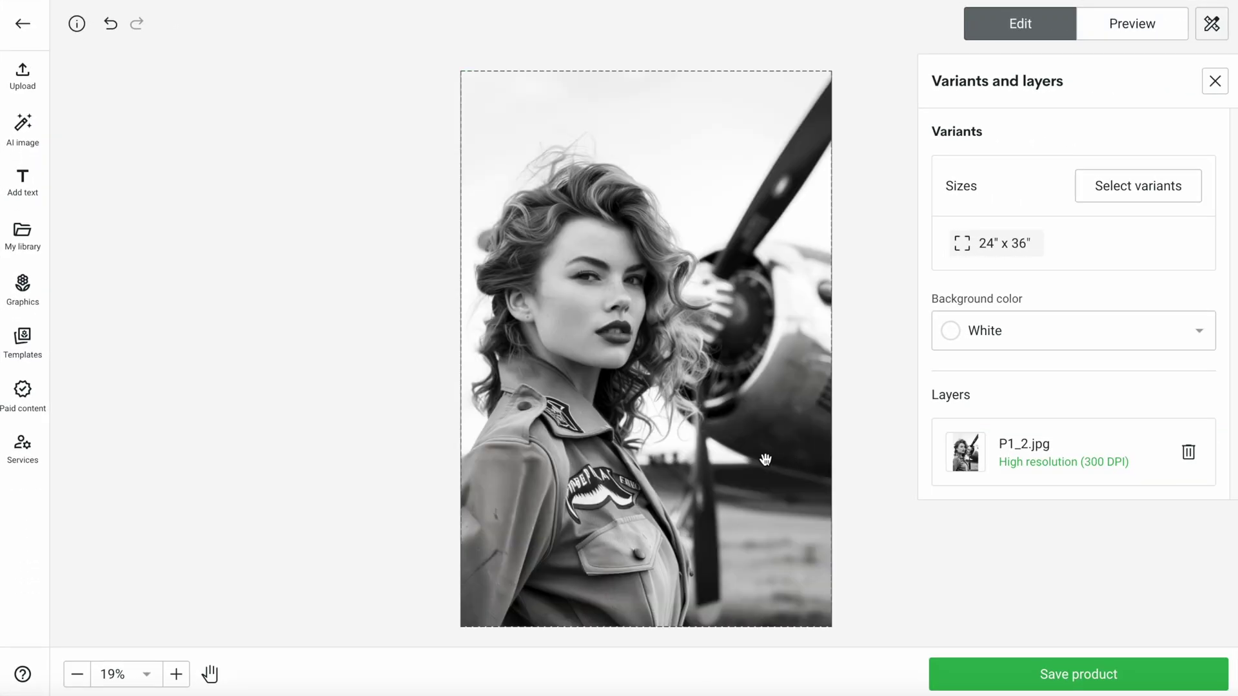
left_click(764, 458)
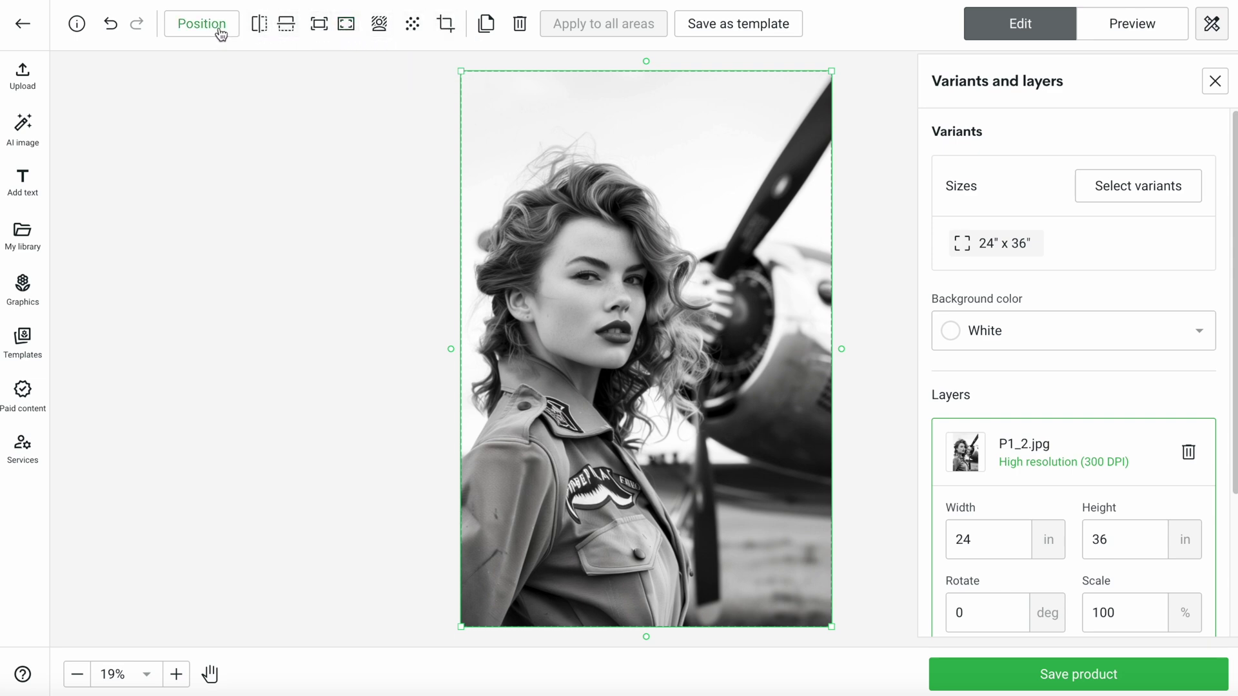
Preview horizontal and vertical flips of the photo, restore it, then open Remove background
left_click(259, 26)
left_click(259, 26)
left_click(288, 27)
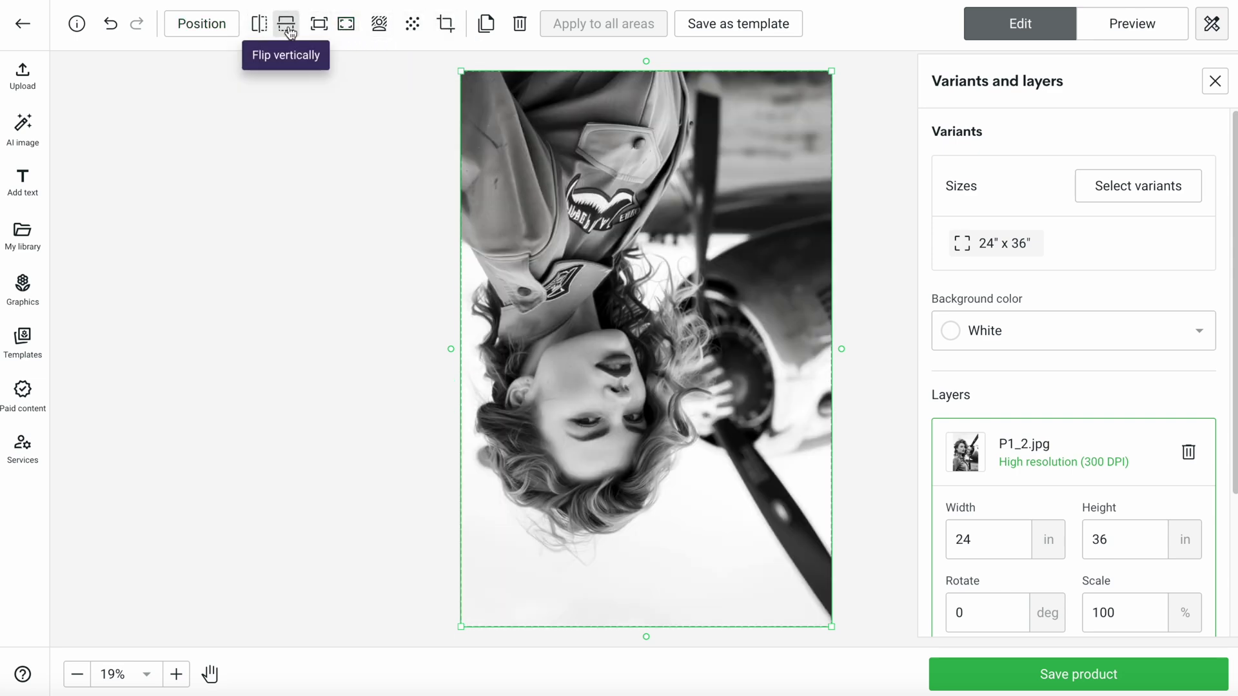
left_click(296, 29)
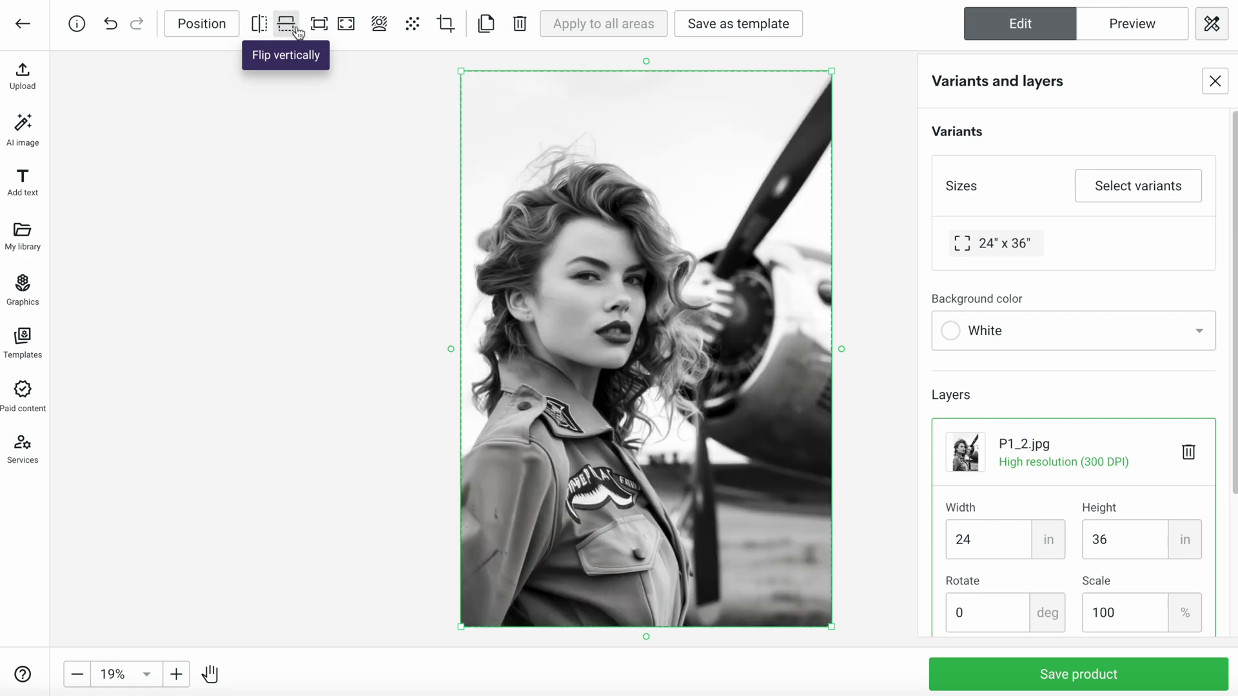
left_click(379, 25)
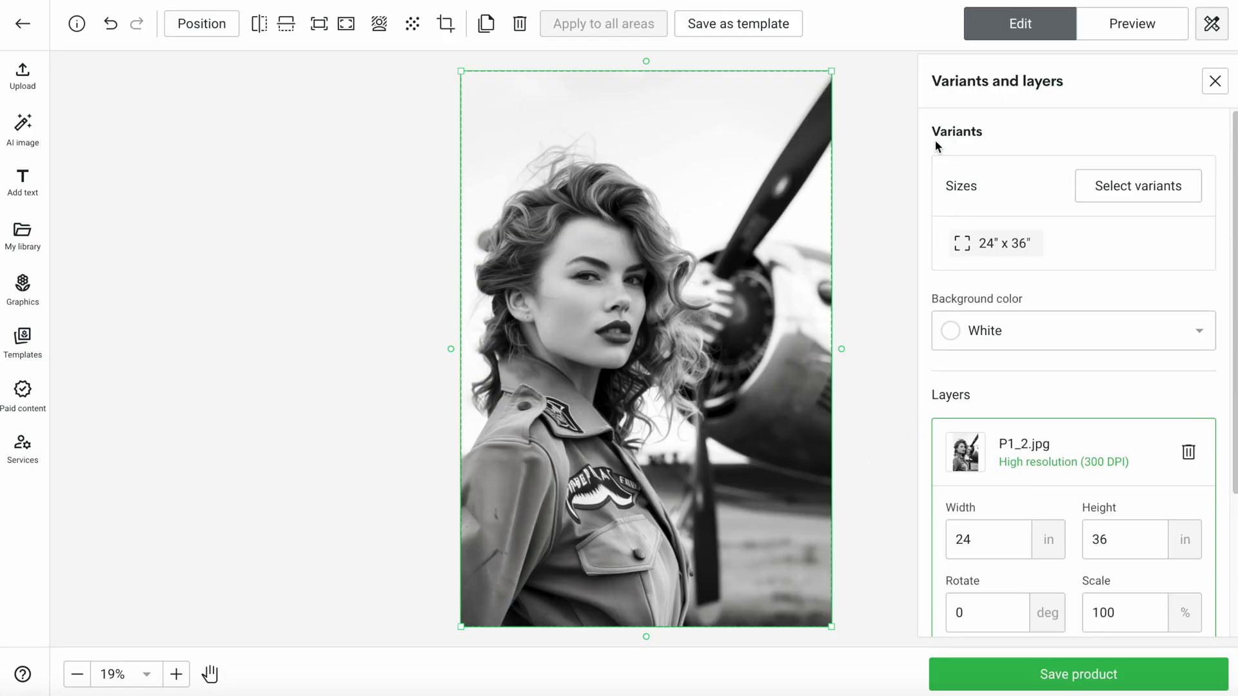
Close the dialog and add the 27" x 40", 30" x 40" and 36" x 54" poster sizes
left_click(1000, 130)
left_click(1157, 193)
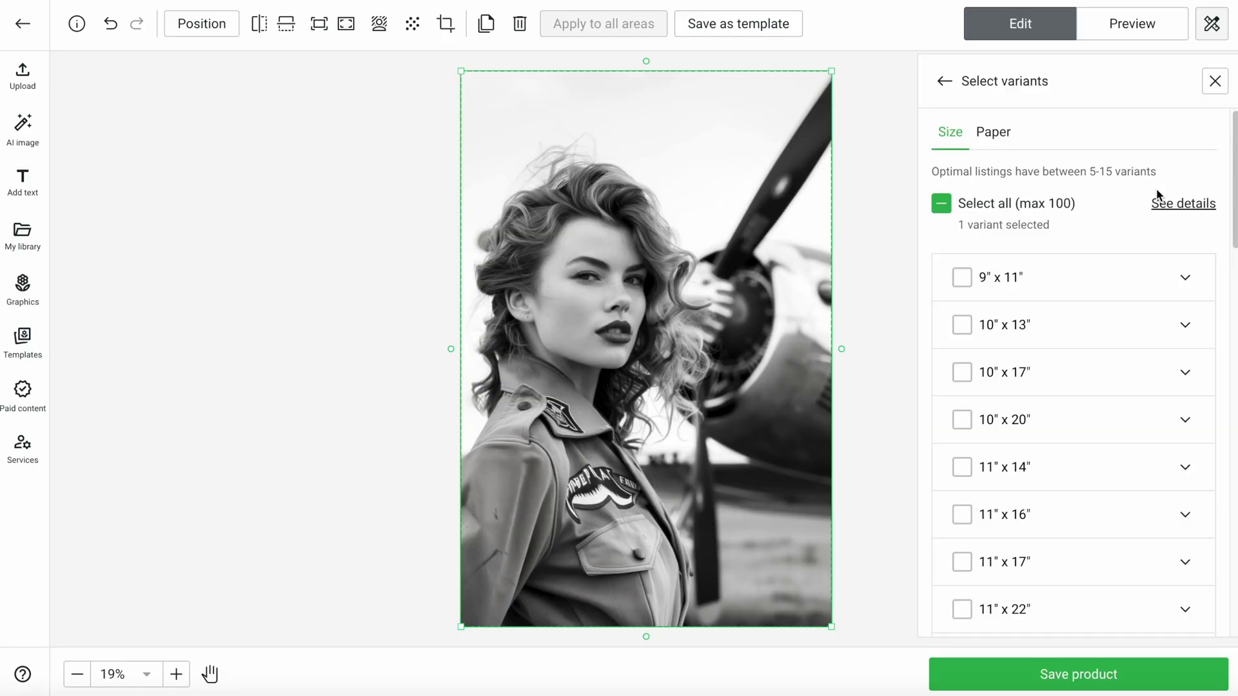
scroll(1092, 488, "down", 15)
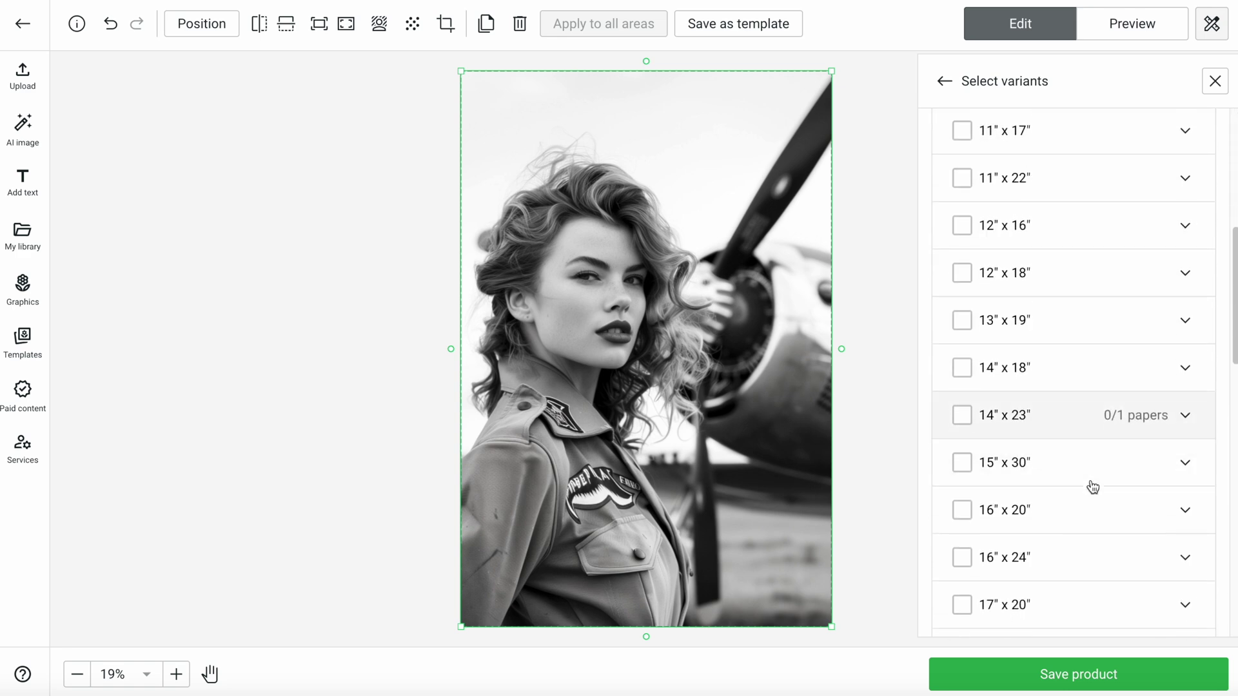
scroll(1091, 490, "down", 2)
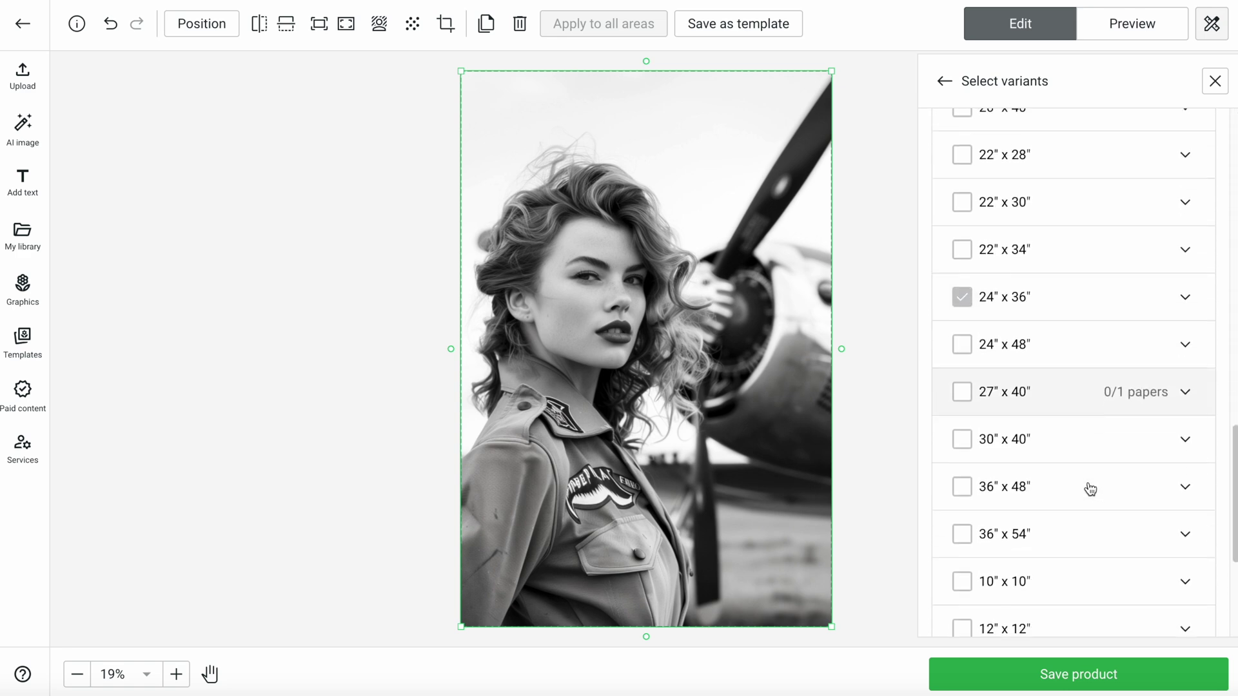
left_click(962, 392)
left_click(962, 439)
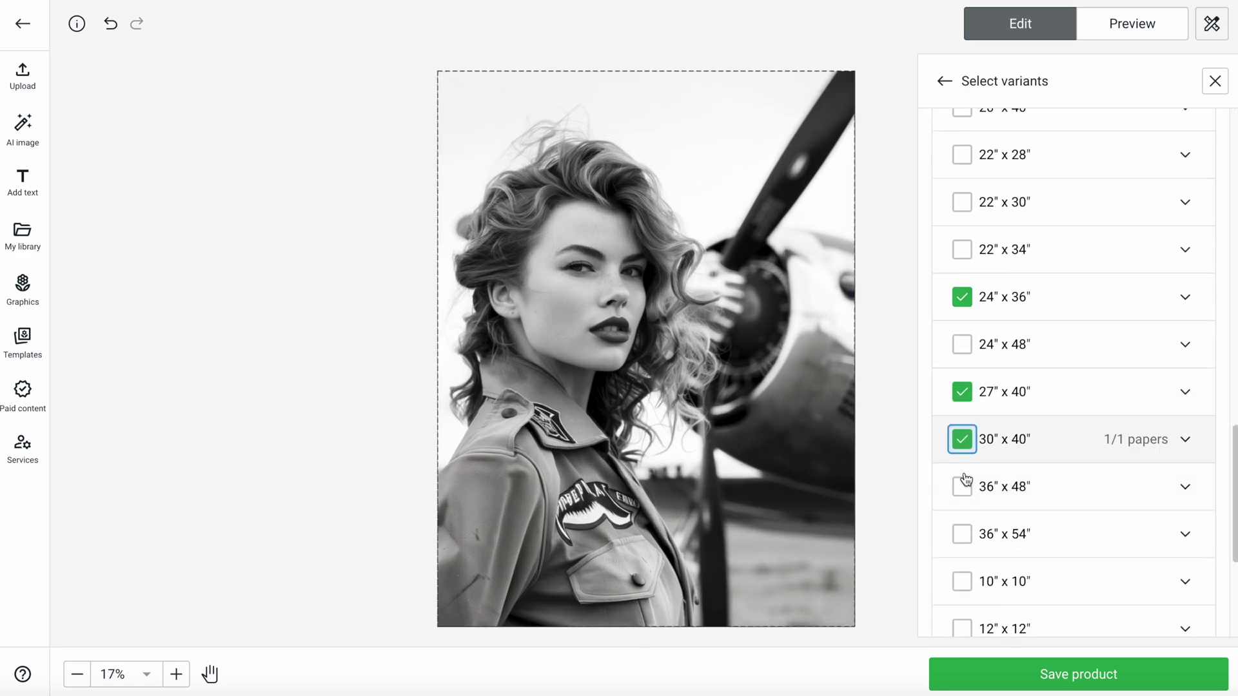
left_click(961, 535)
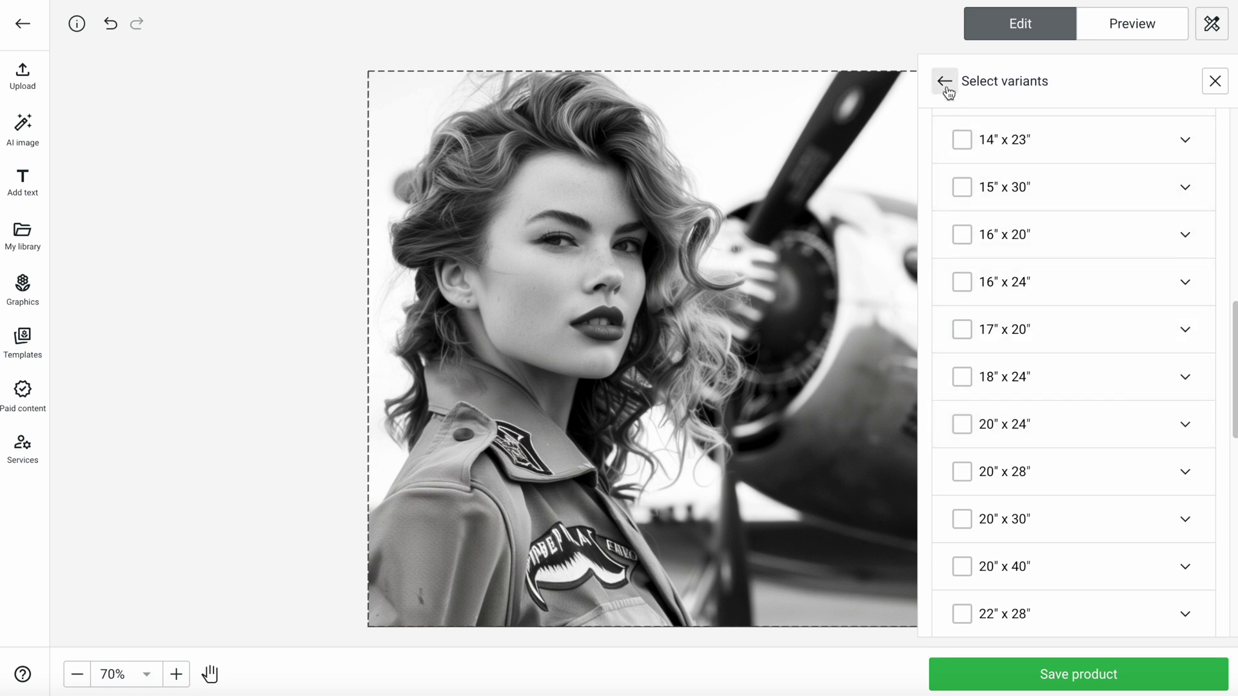
Preview the 24" x 36", 27" x 40", 30" x 40" and 36" x 54" sizes, then make a specific design for 10" x 10"
left_click(945, 82)
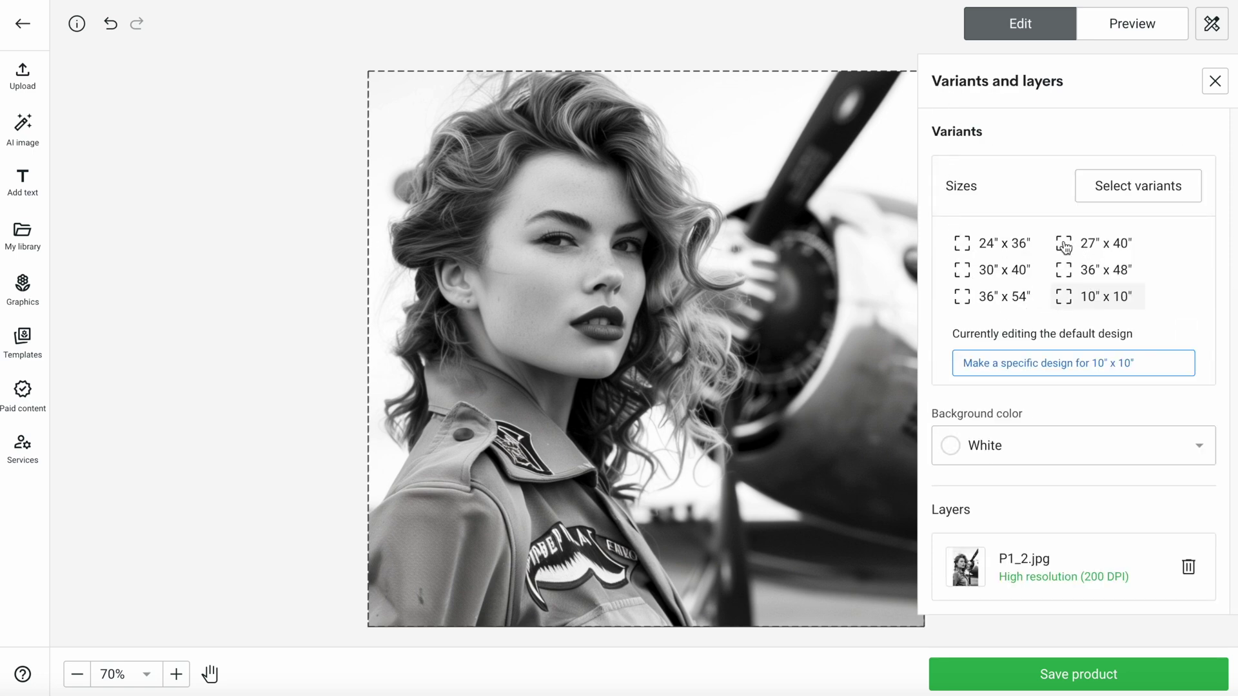
left_click(1003, 244)
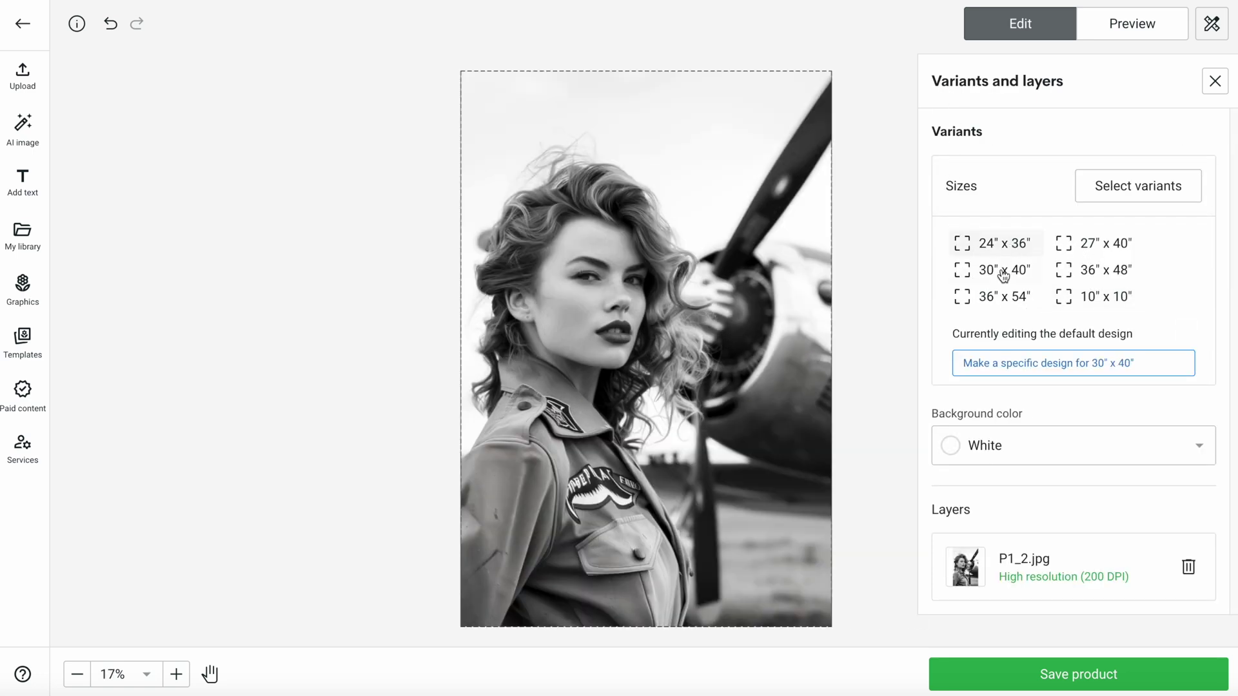
left_click(1090, 252)
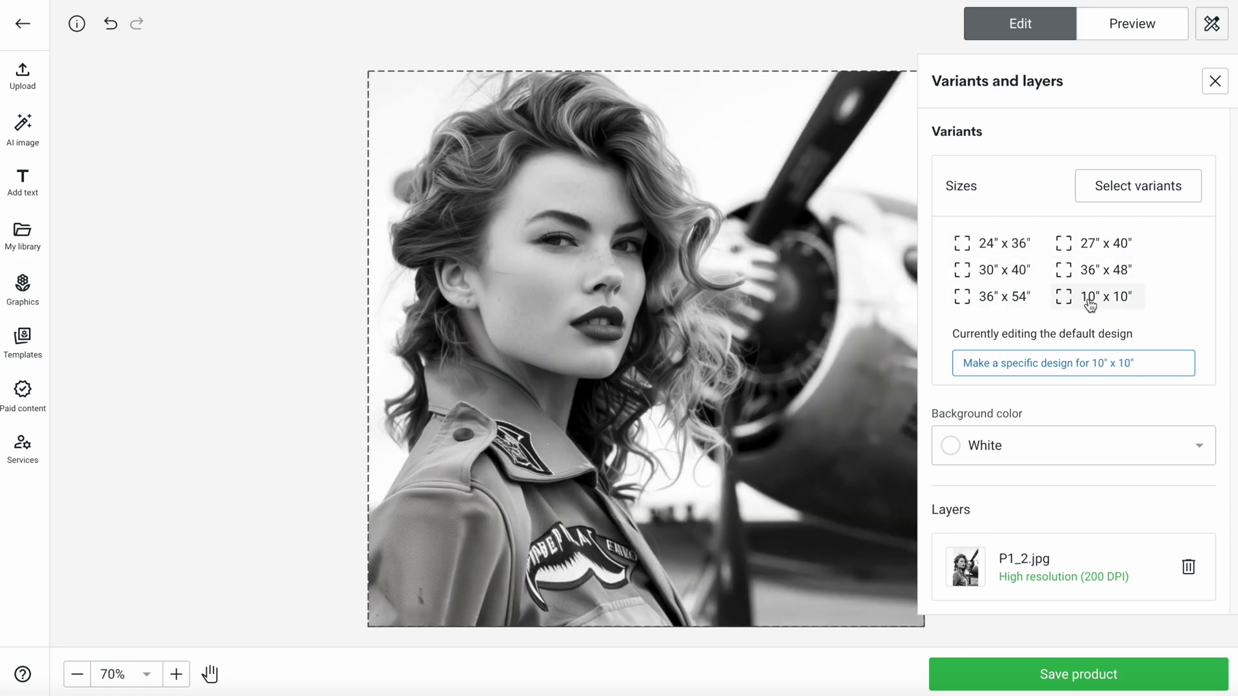
left_click(1056, 252)
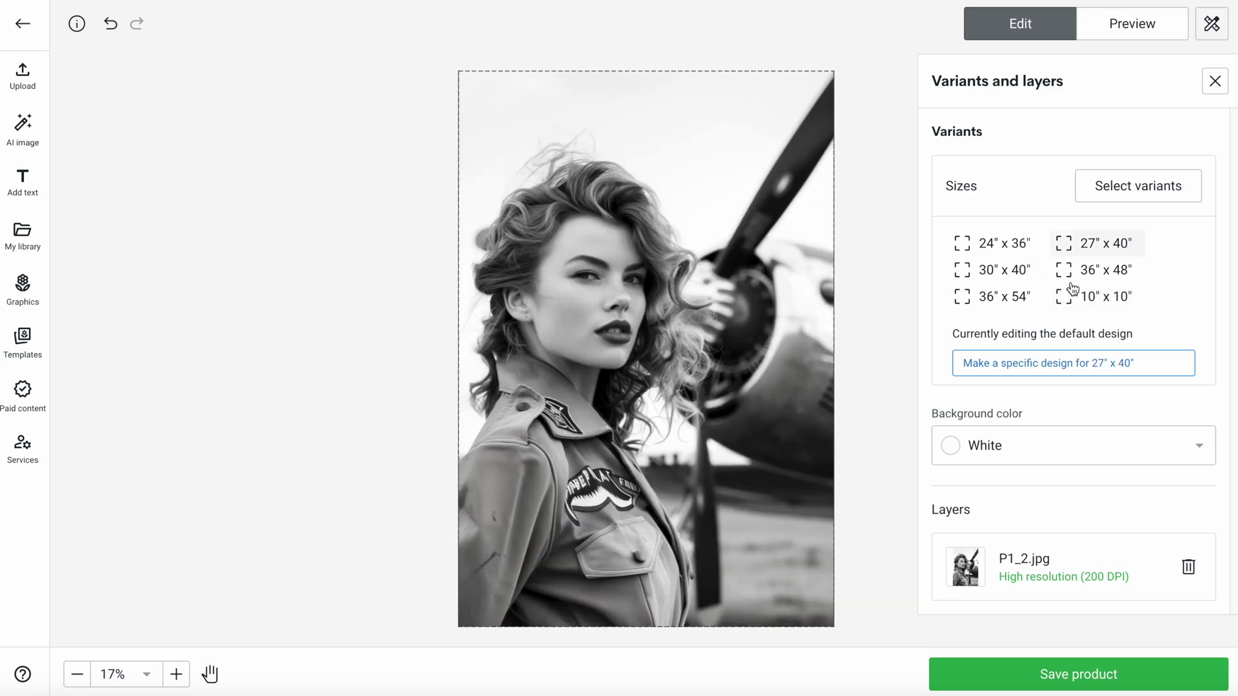
left_click(995, 251)
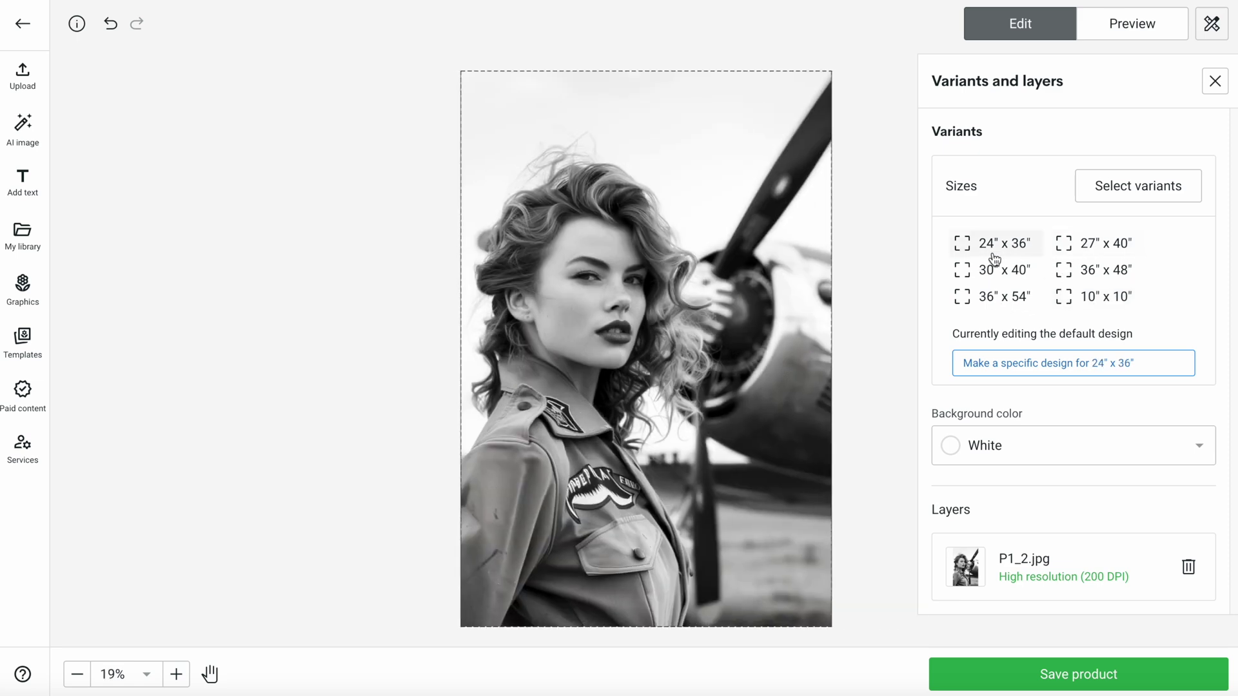
left_click(994, 277)
left_click(996, 297)
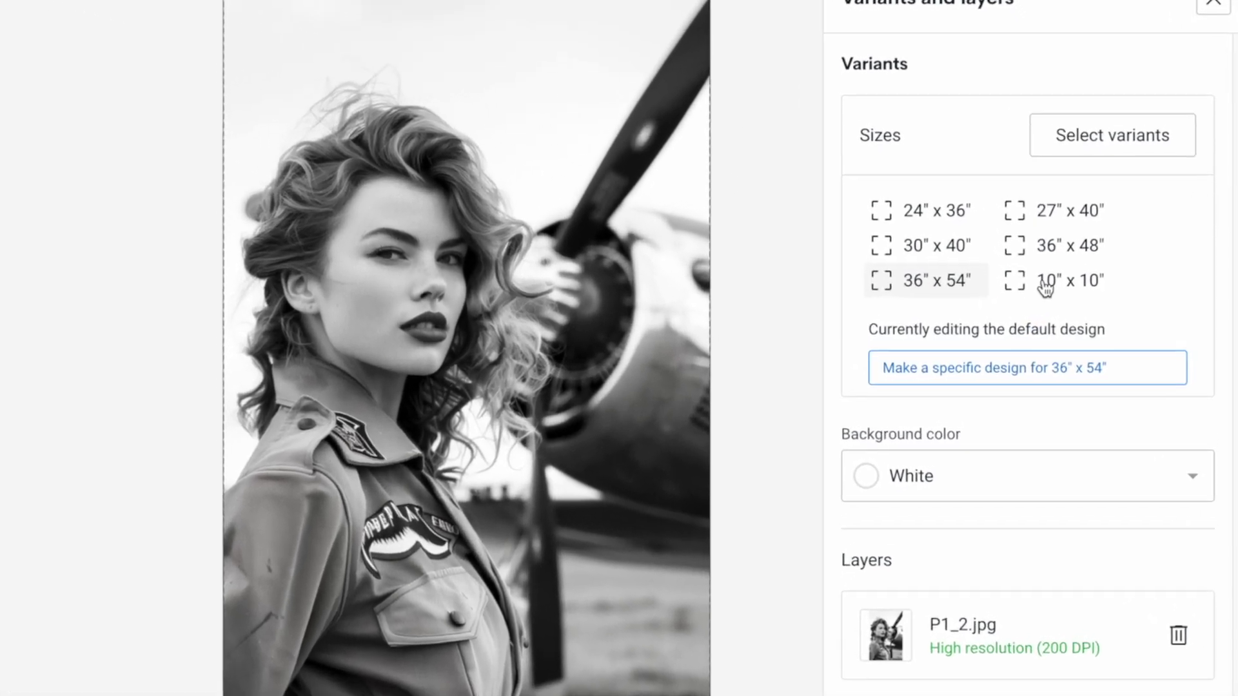
left_click(1044, 287)
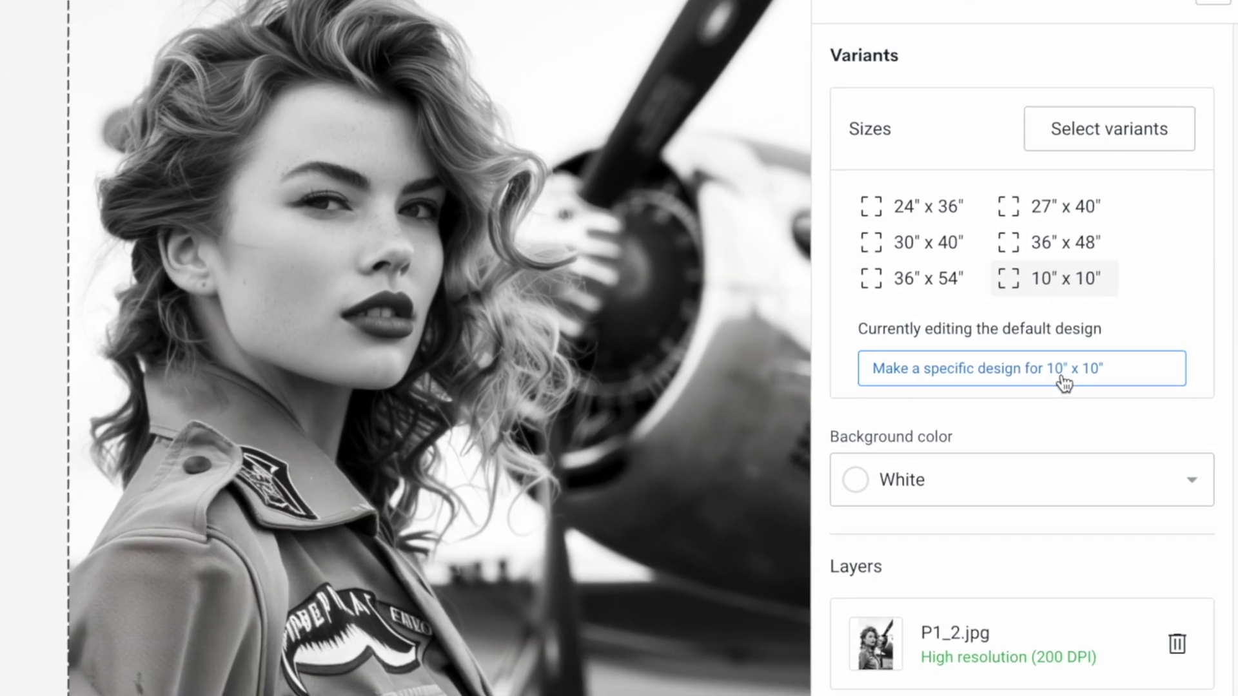
left_click(1056, 382)
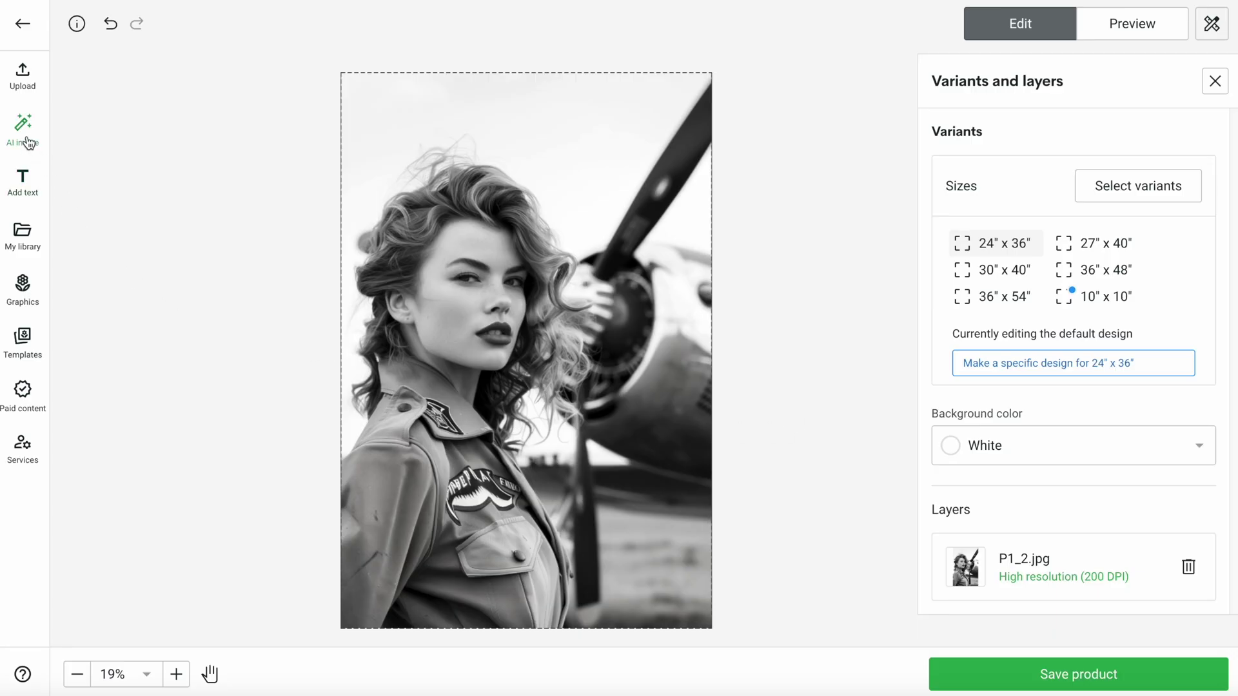
Generate Comic Book style AI images from a 'ww2 bomber' prompt
left_click(23, 129)
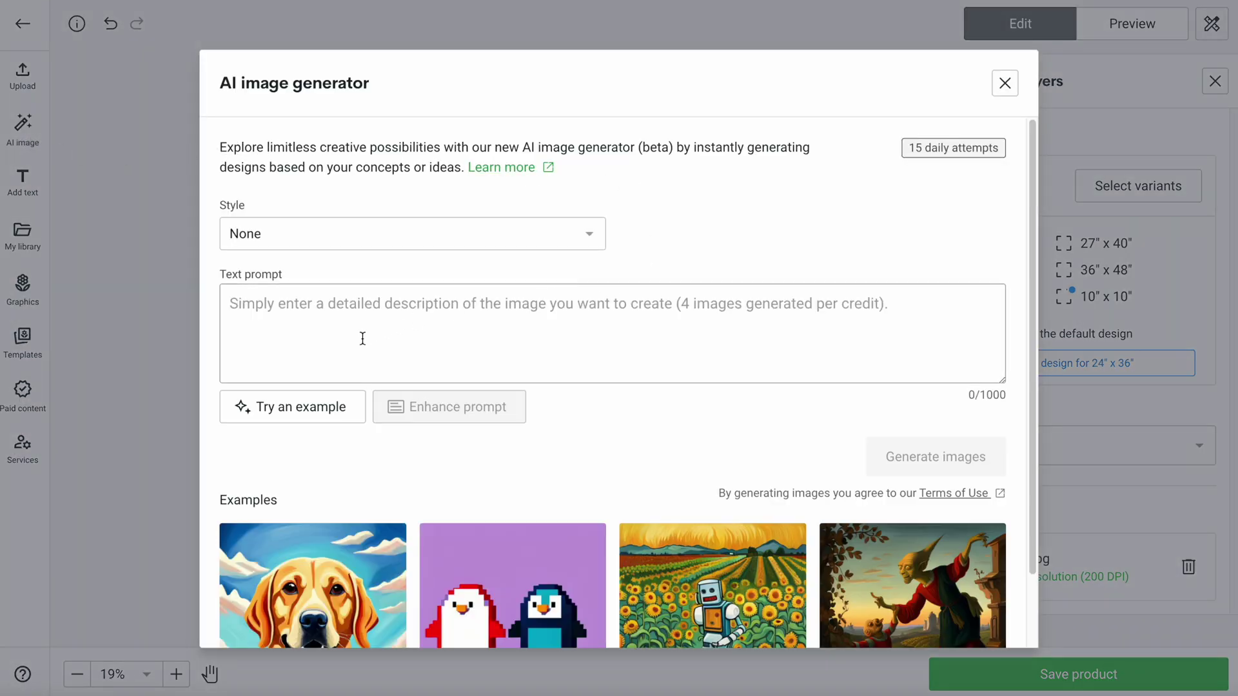
left_click(277, 242)
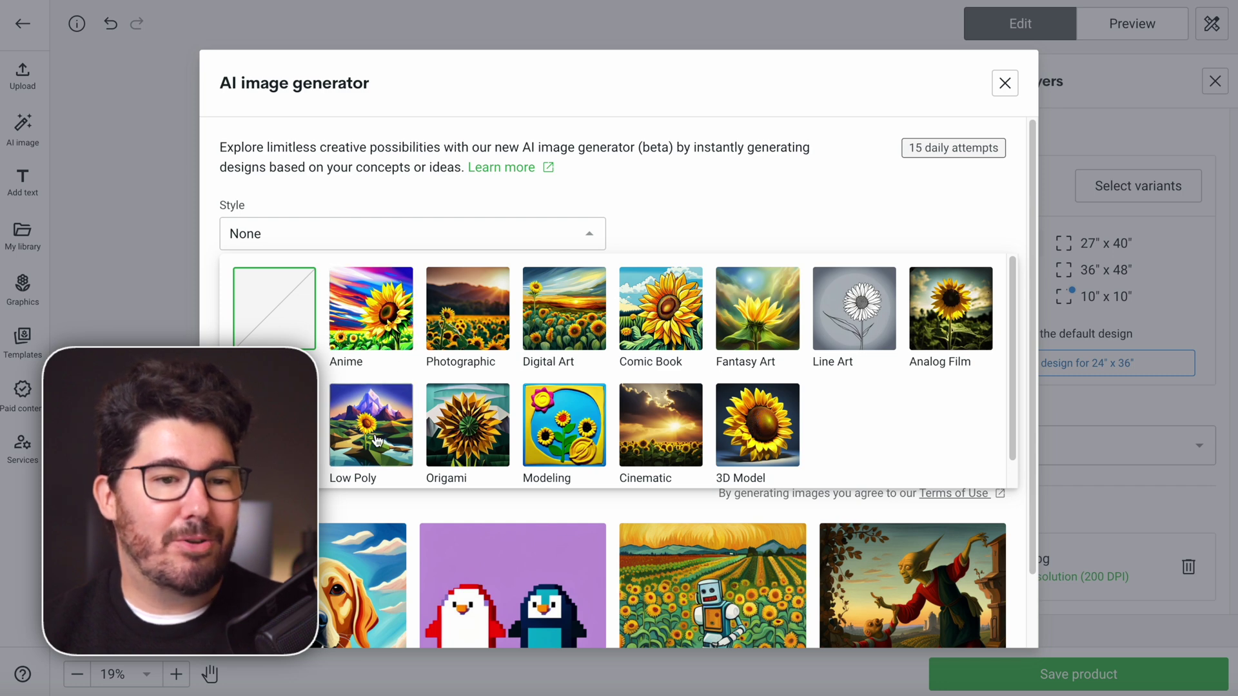
left_click(669, 331)
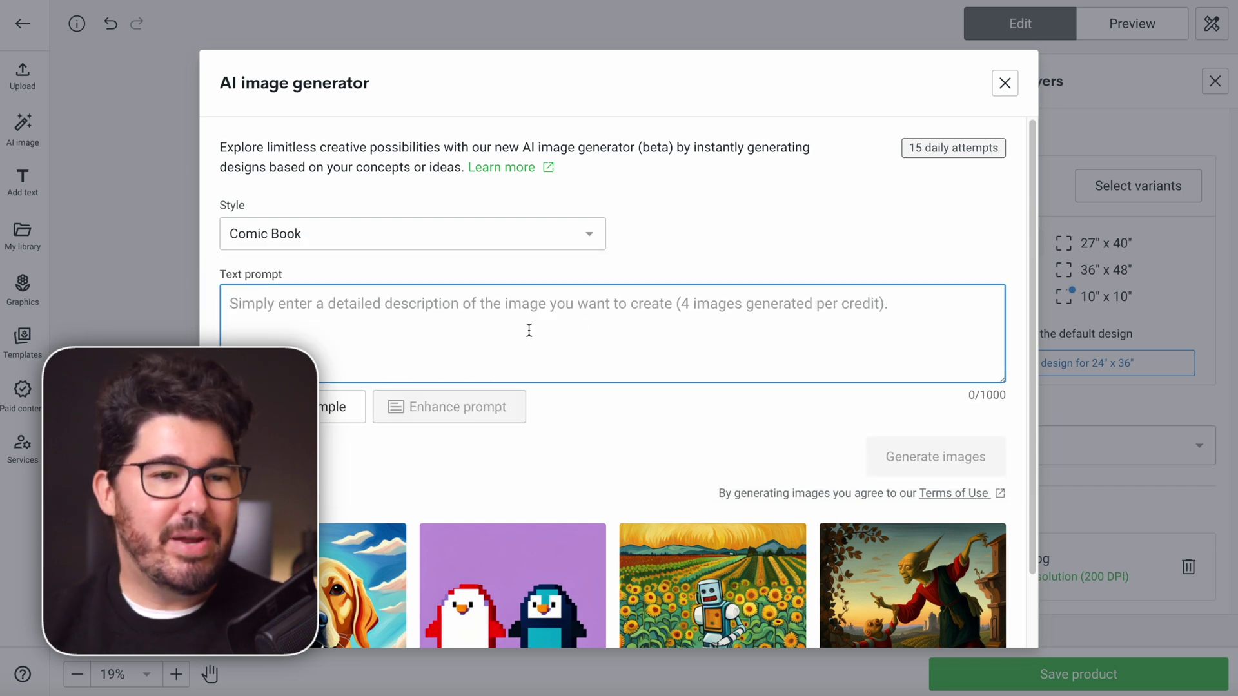
type("w2 bomber flying though the sky")
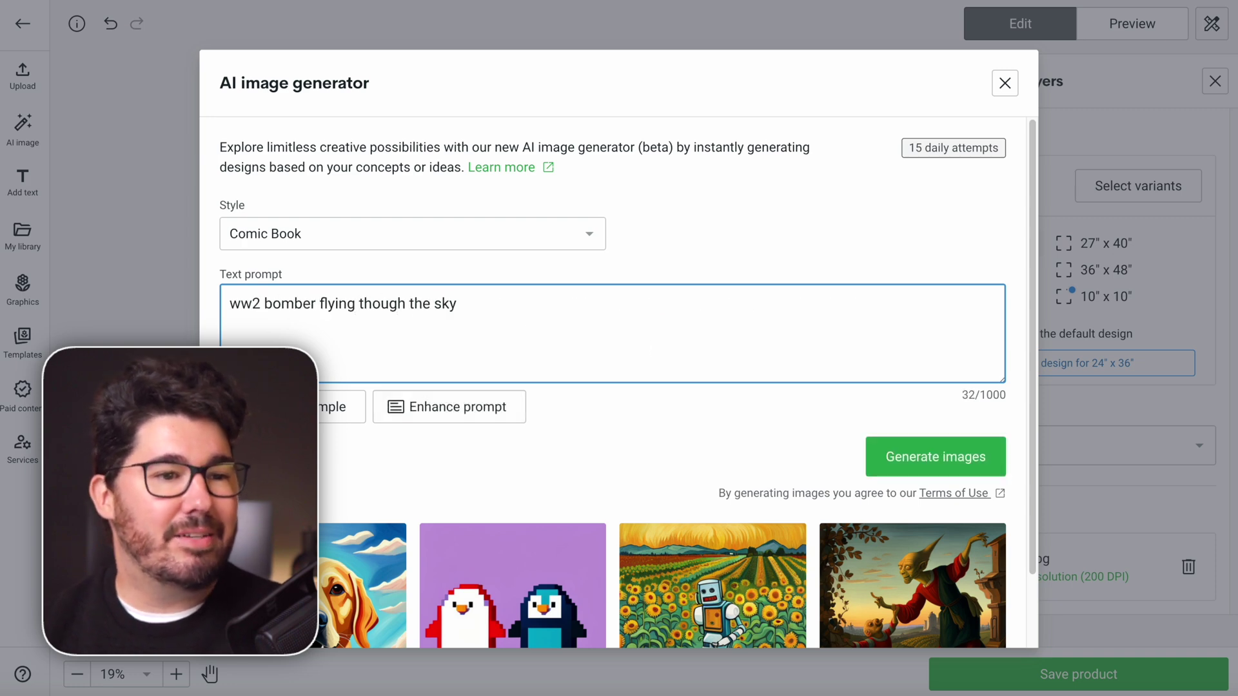
left_click(961, 461)
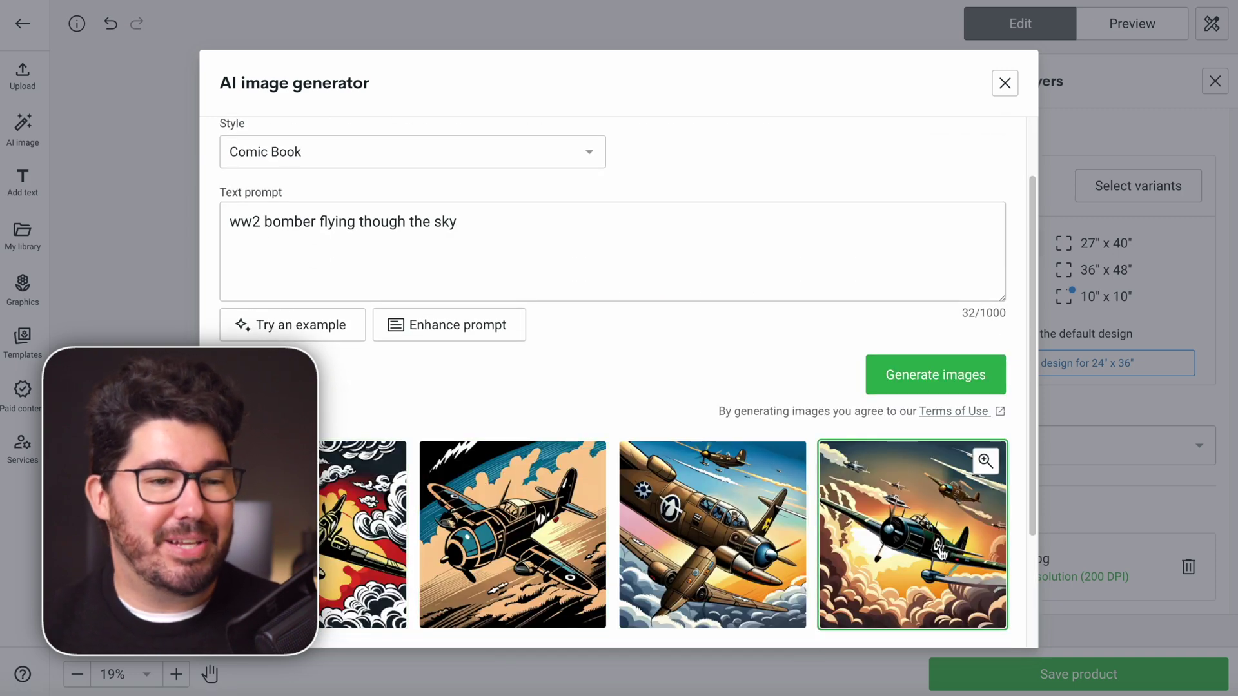
Place and enlarge the fourth bomber image, then revert the 10" x 10" size to the default design
left_click(941, 553)
left_click_drag(535, 451, 720, 539)
left_click(1071, 295)
left_click(1053, 366)
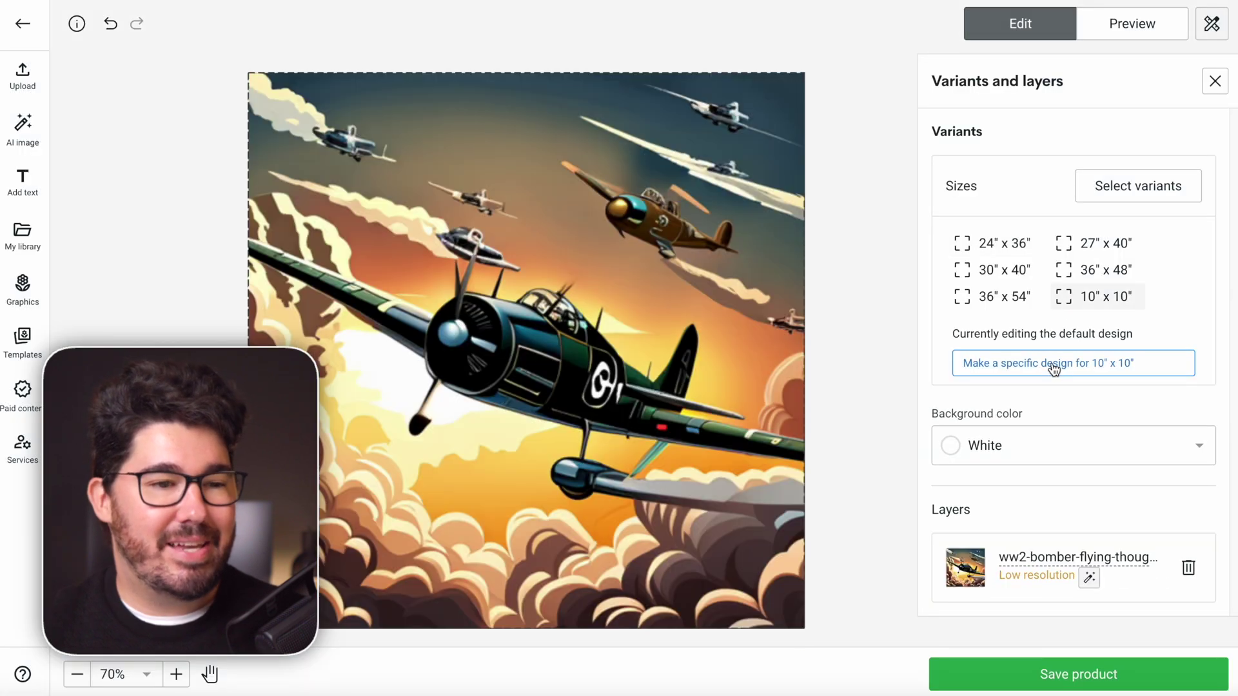
left_click(577, 372)
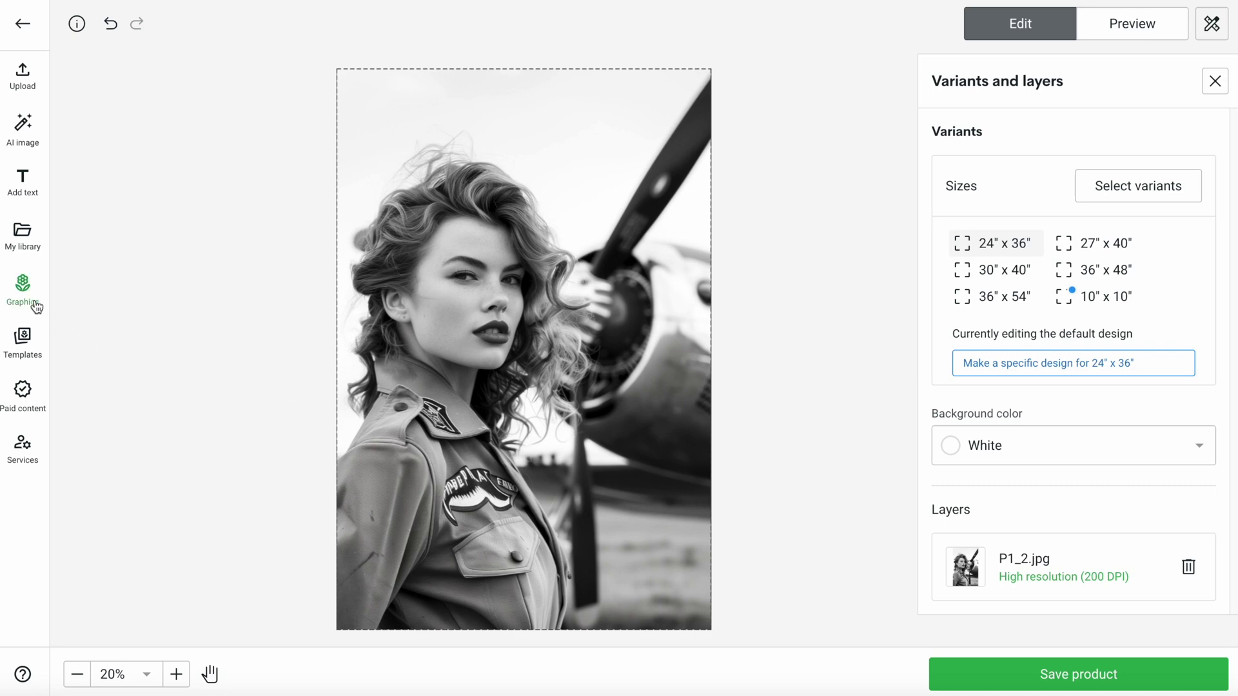
left_click(34, 303)
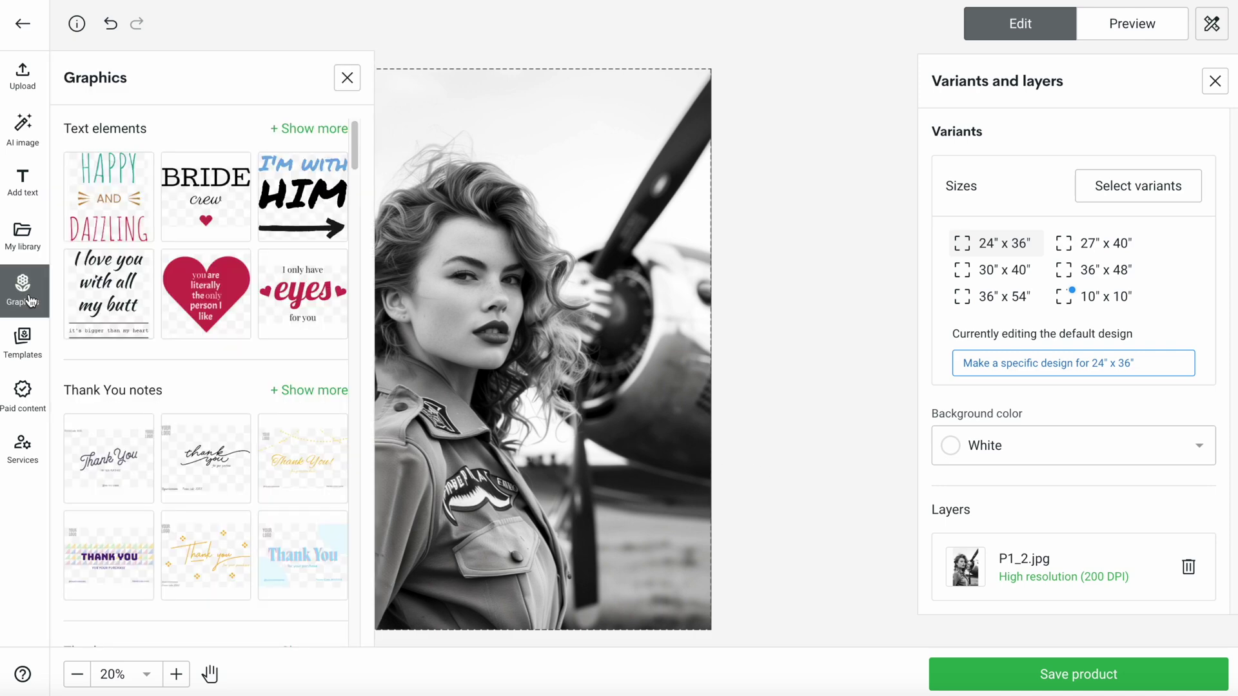
left_click(23, 184)
scroll(165, 395, "down", 20)
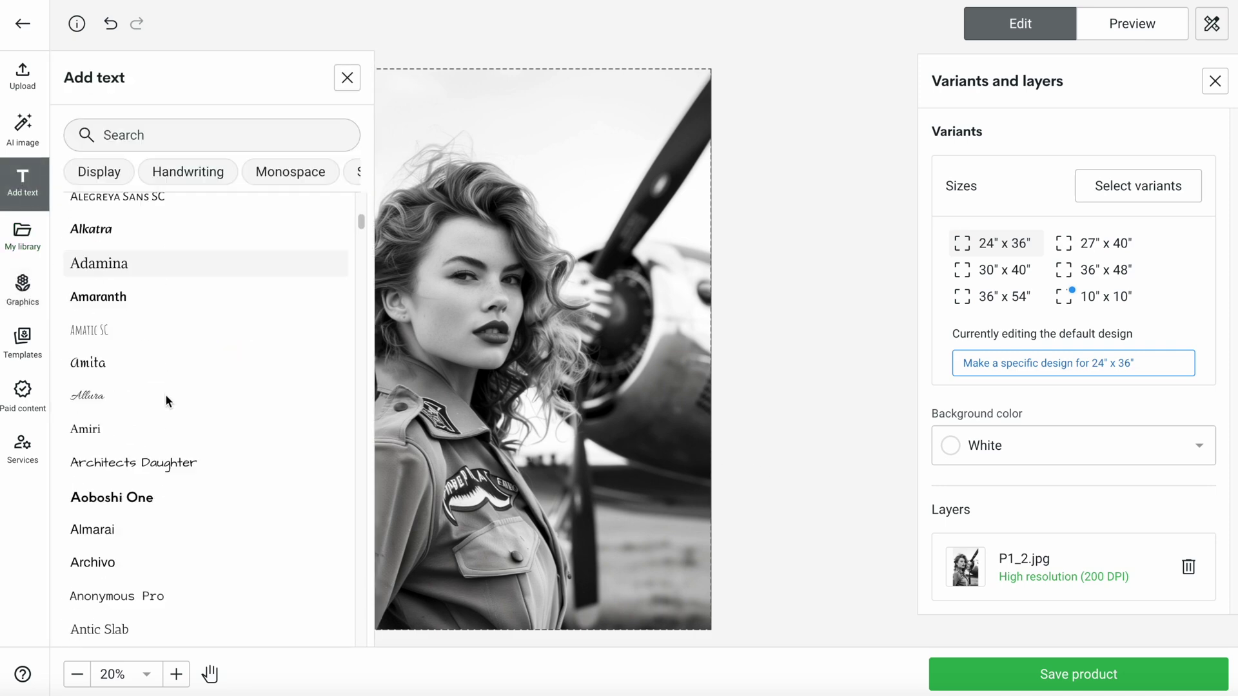
scroll(165, 393, "down", 5)
left_click(115, 464)
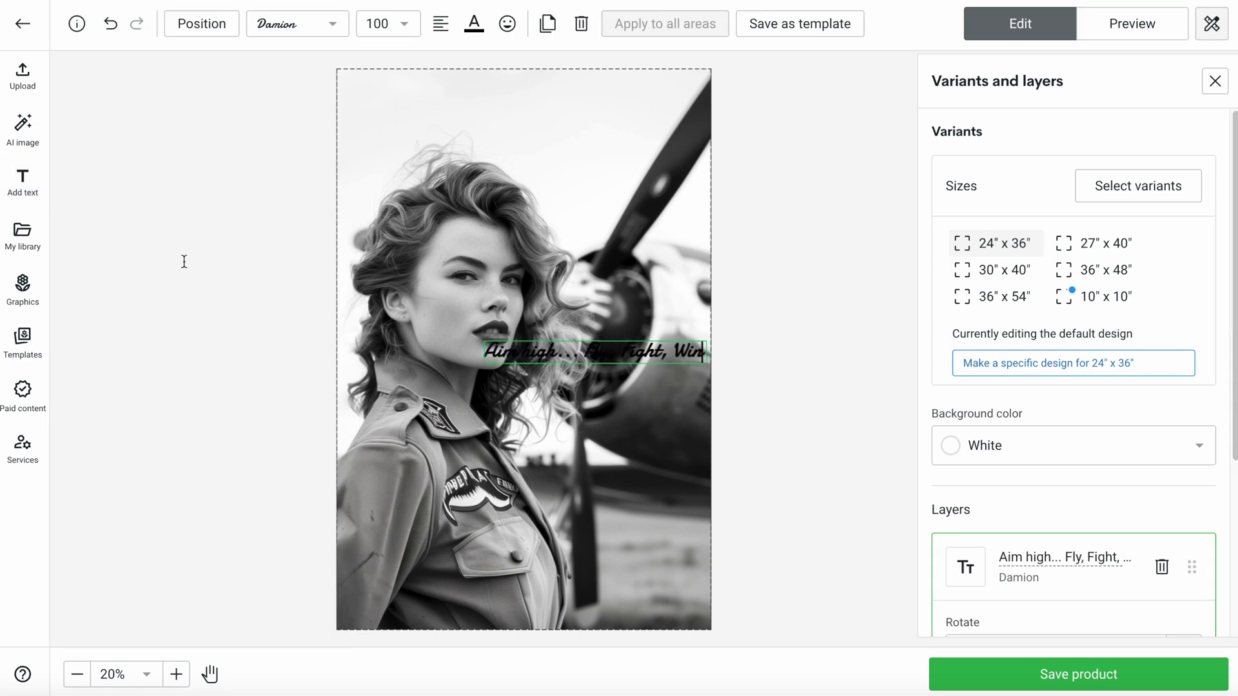
left_click(474, 23)
left_click(529, 195)
left_click_drag(520, 593, 549, 593)
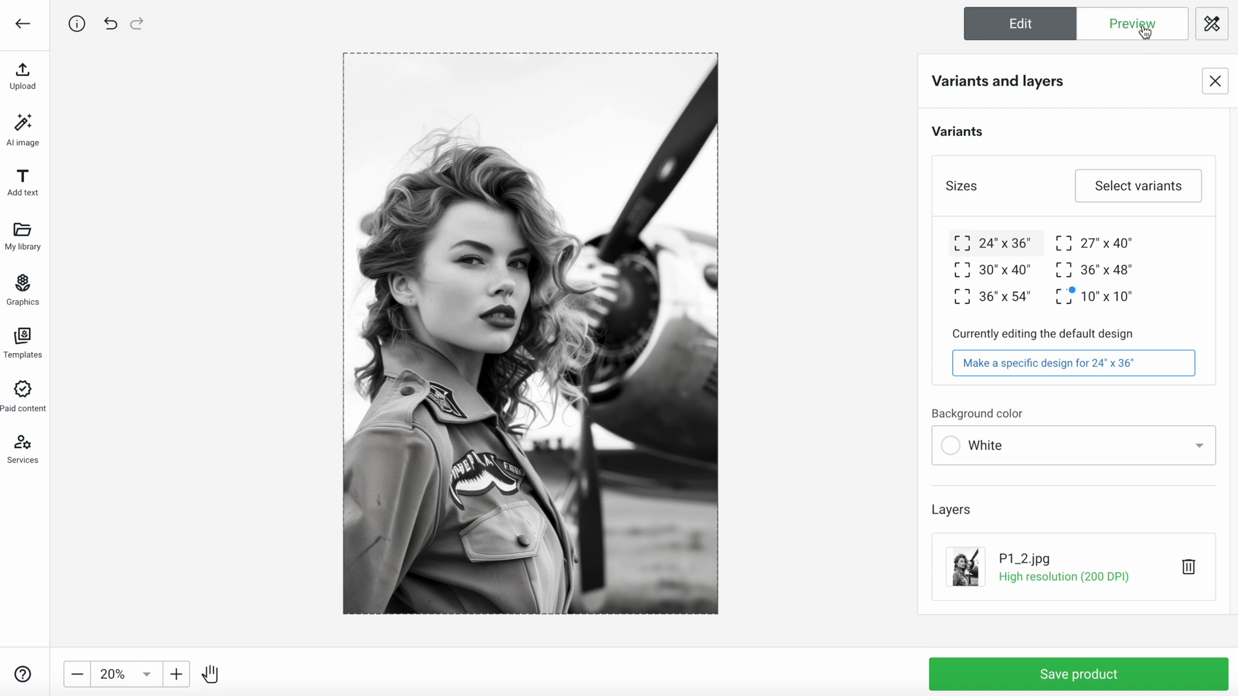
Preview the Front 2, Context 2 and Context 3 mockups, then save the poster product
left_click(1141, 30)
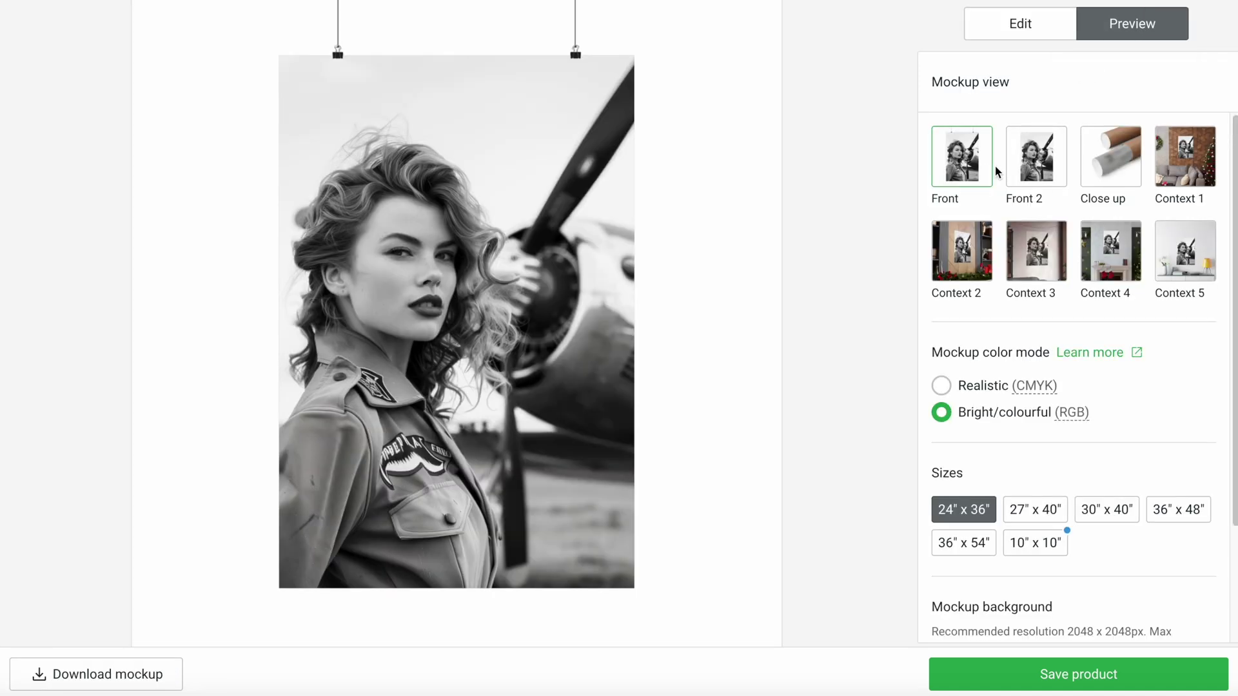
left_click(1045, 172)
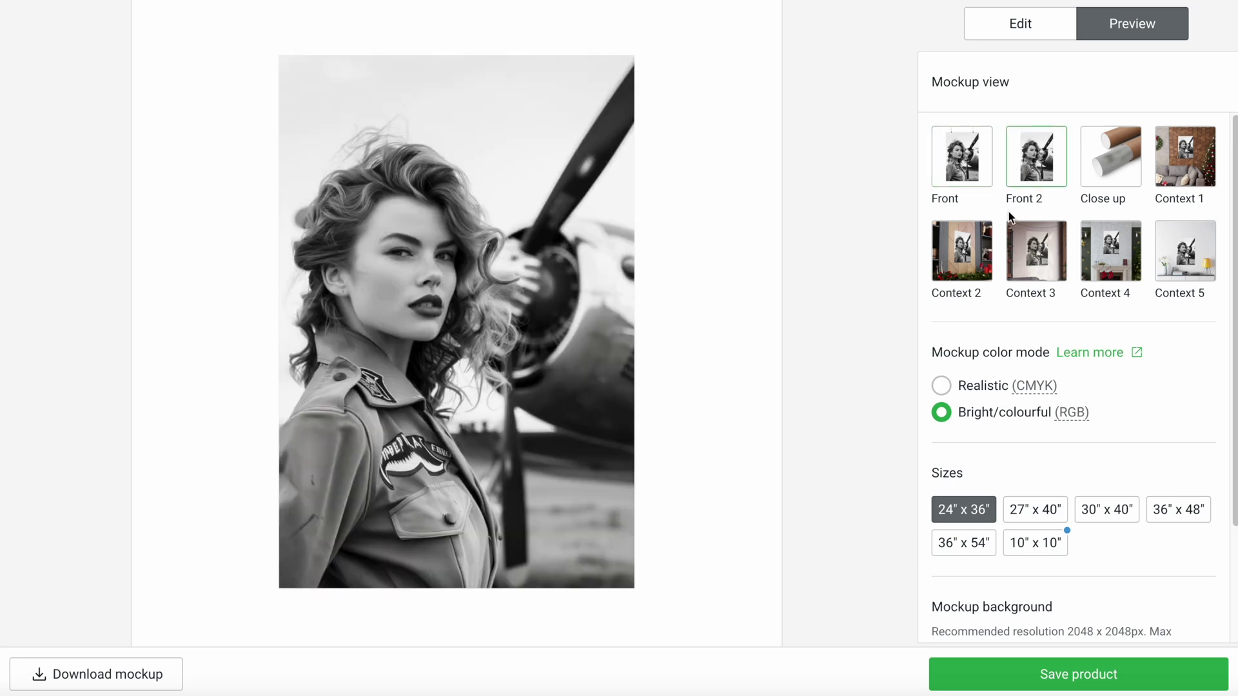
left_click(977, 267)
left_click(1037, 267)
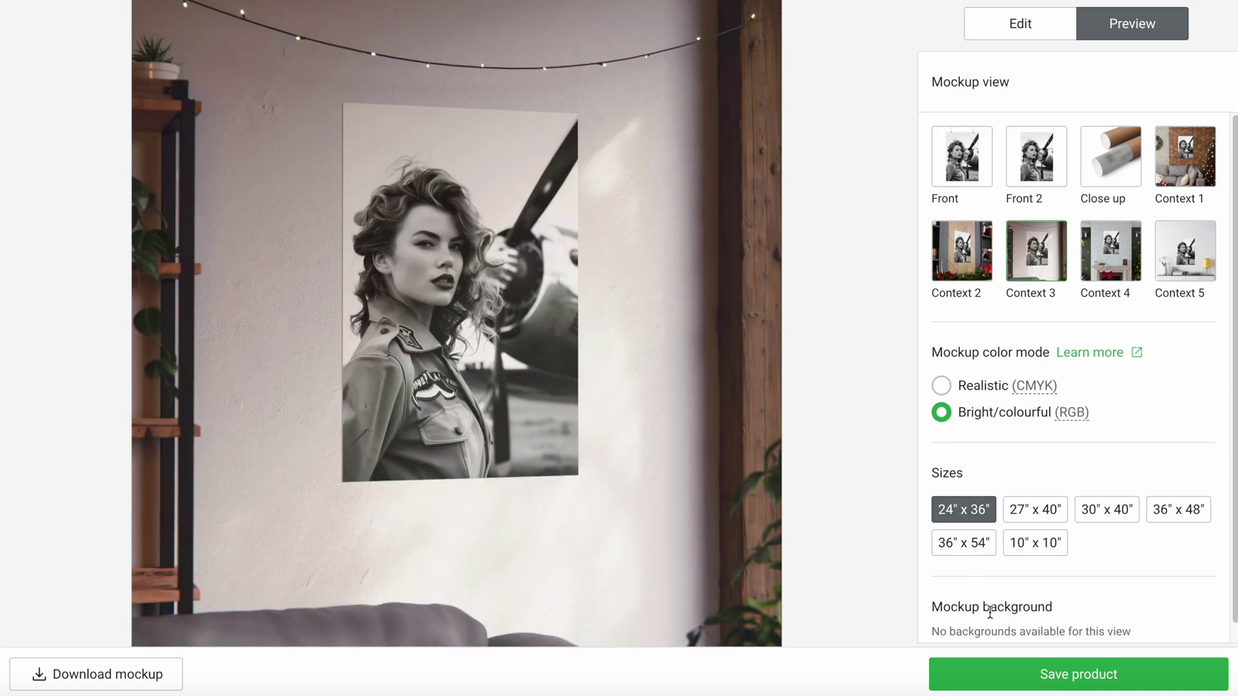
left_click(1090, 685)
Scroll through the listing details and read the full product description
scroll(1210, 511, "down", 6)
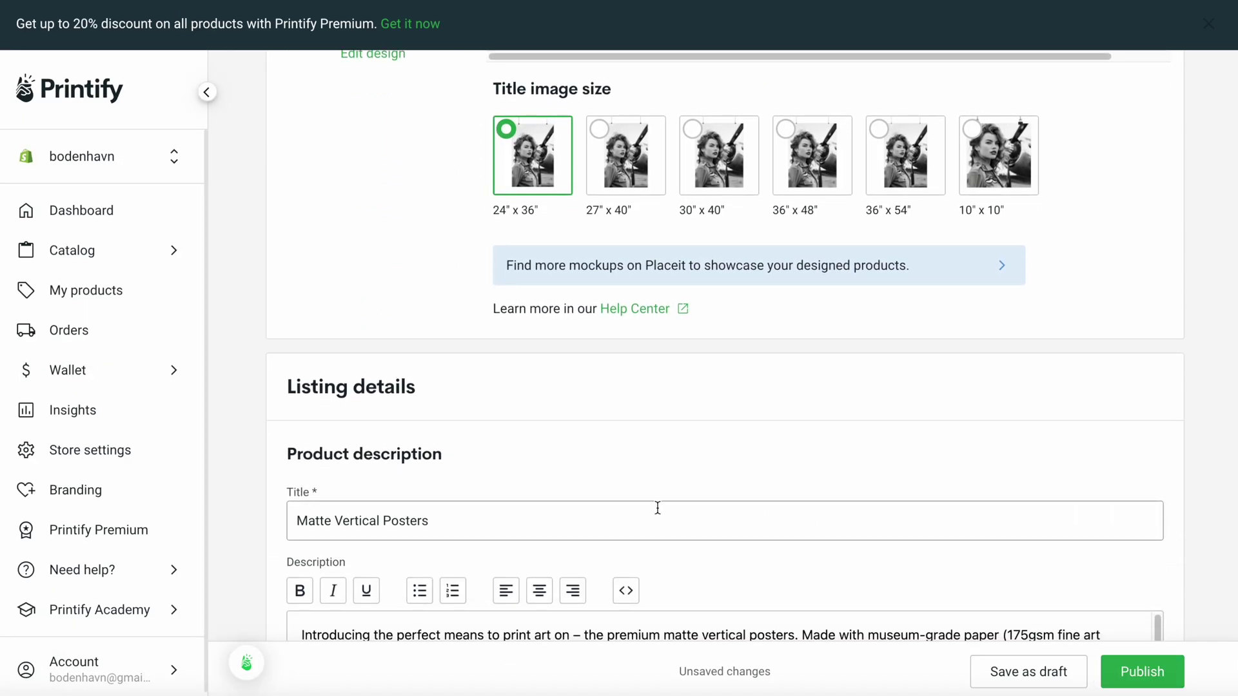
scroll(597, 518, "down", 5)
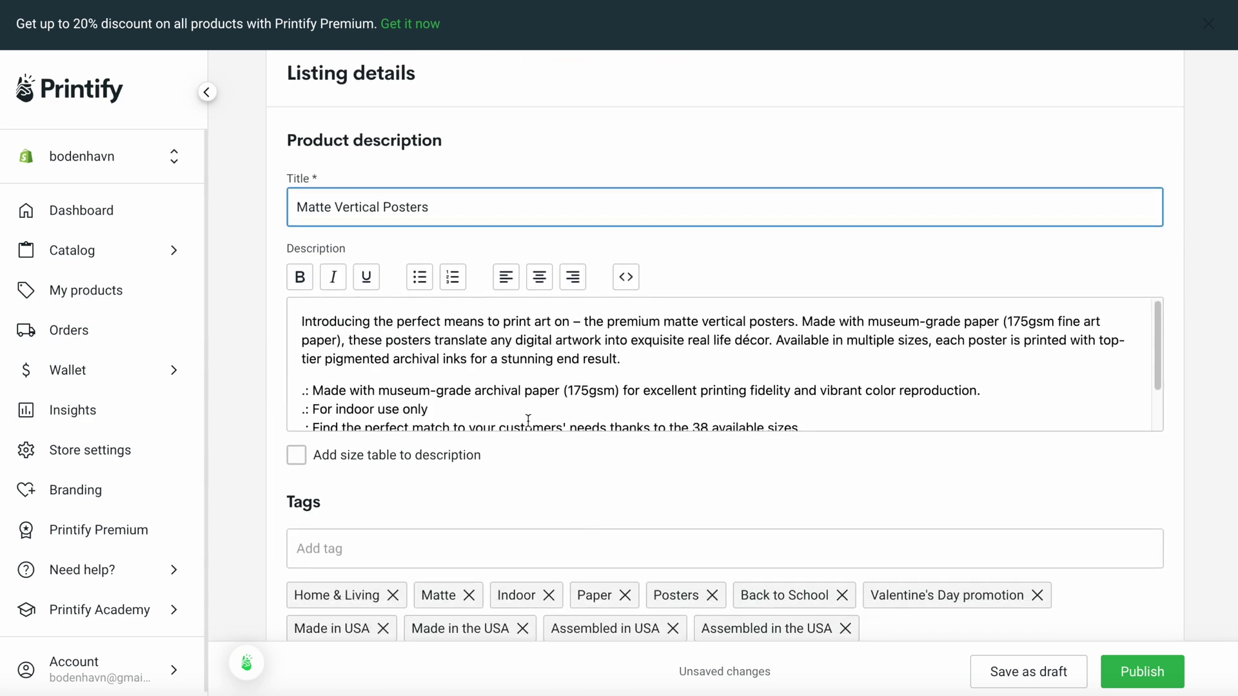
left_click(528, 419)
scroll(535, 413, "down", 1)
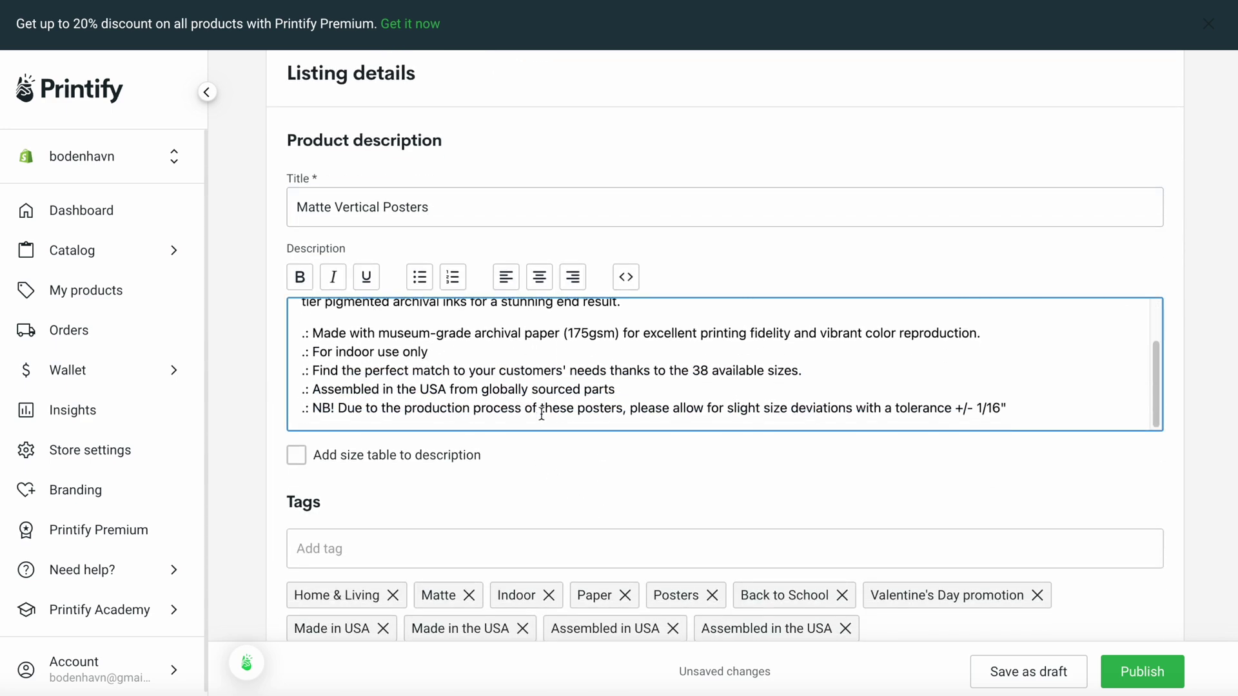
scroll(540, 428, "up", 1)
scroll(540, 432, "up", 7)
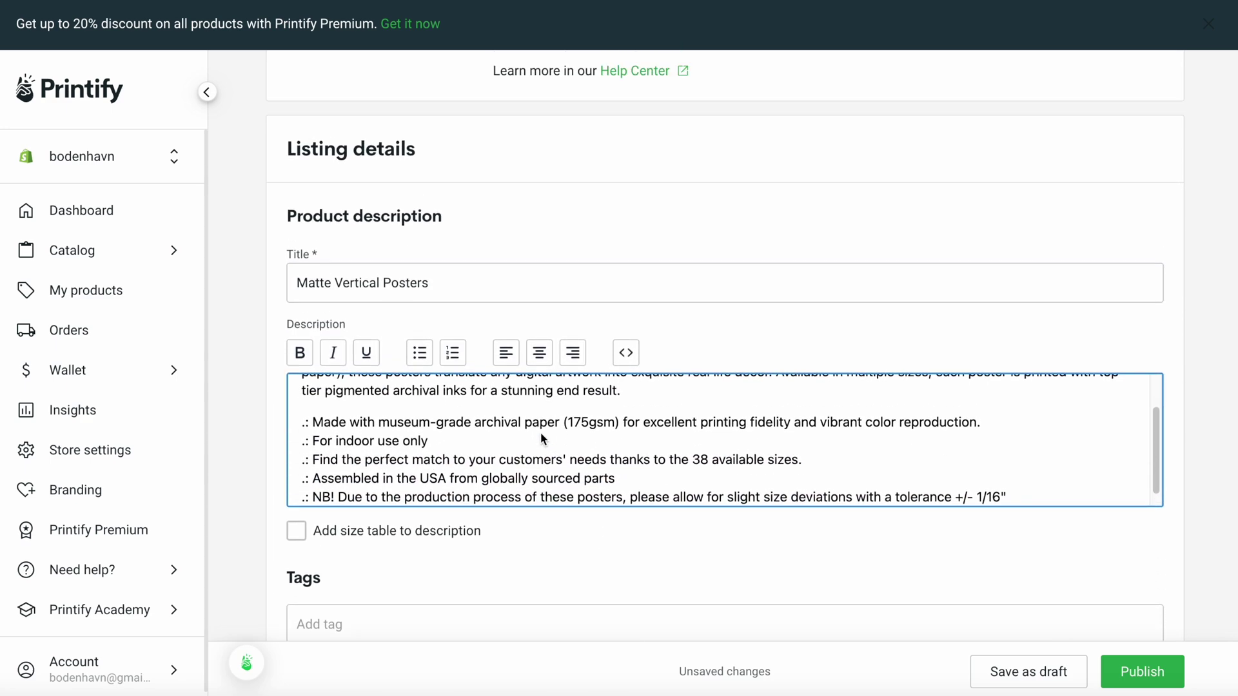
scroll(615, 477, "up", 5)
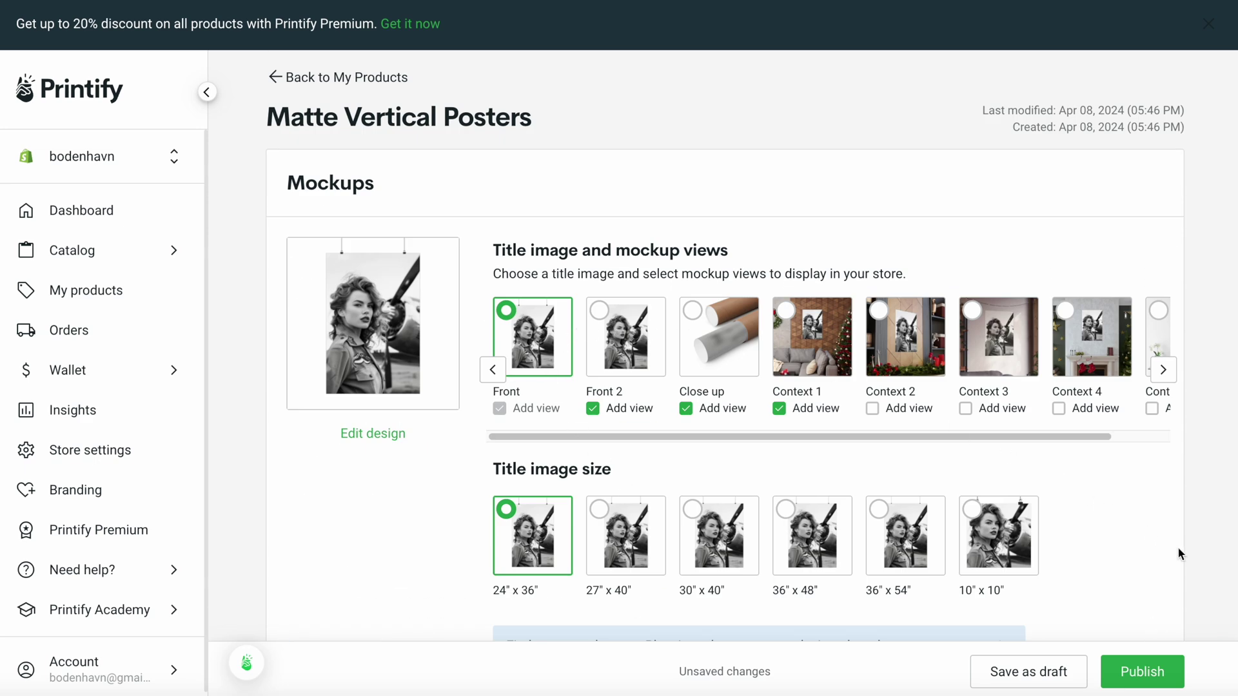
scroll(1183, 558, "down", 10)
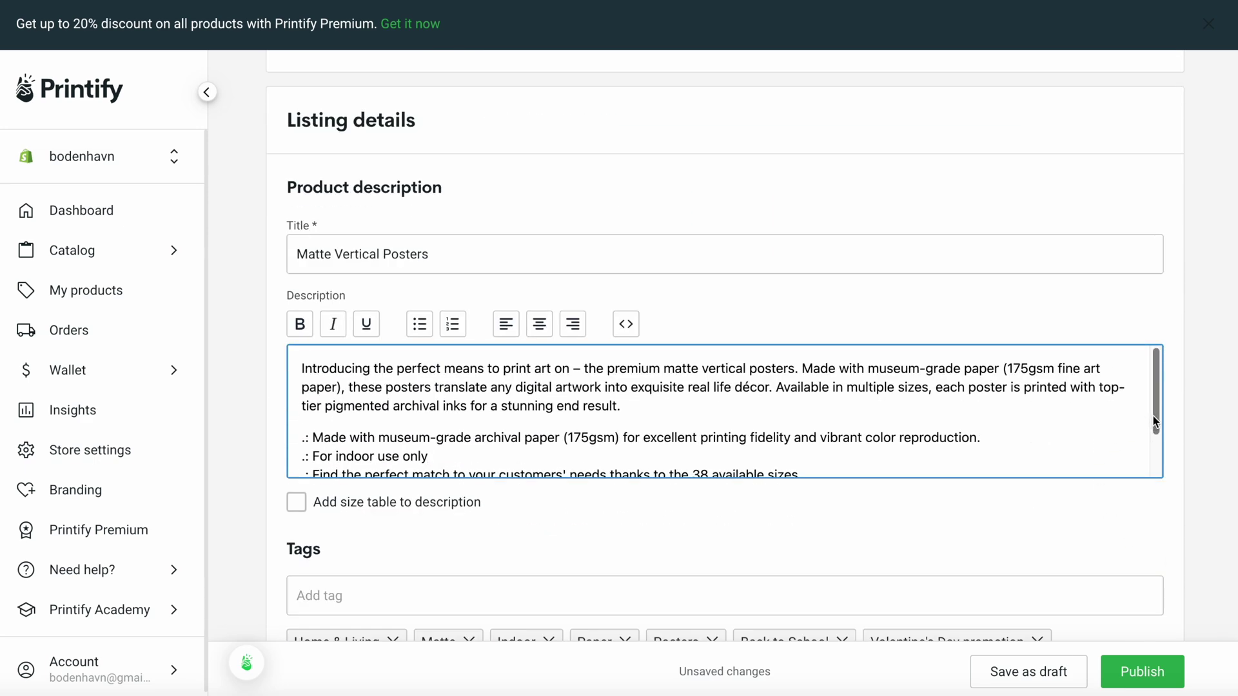
left_click_drag(1157, 419, 1158, 396)
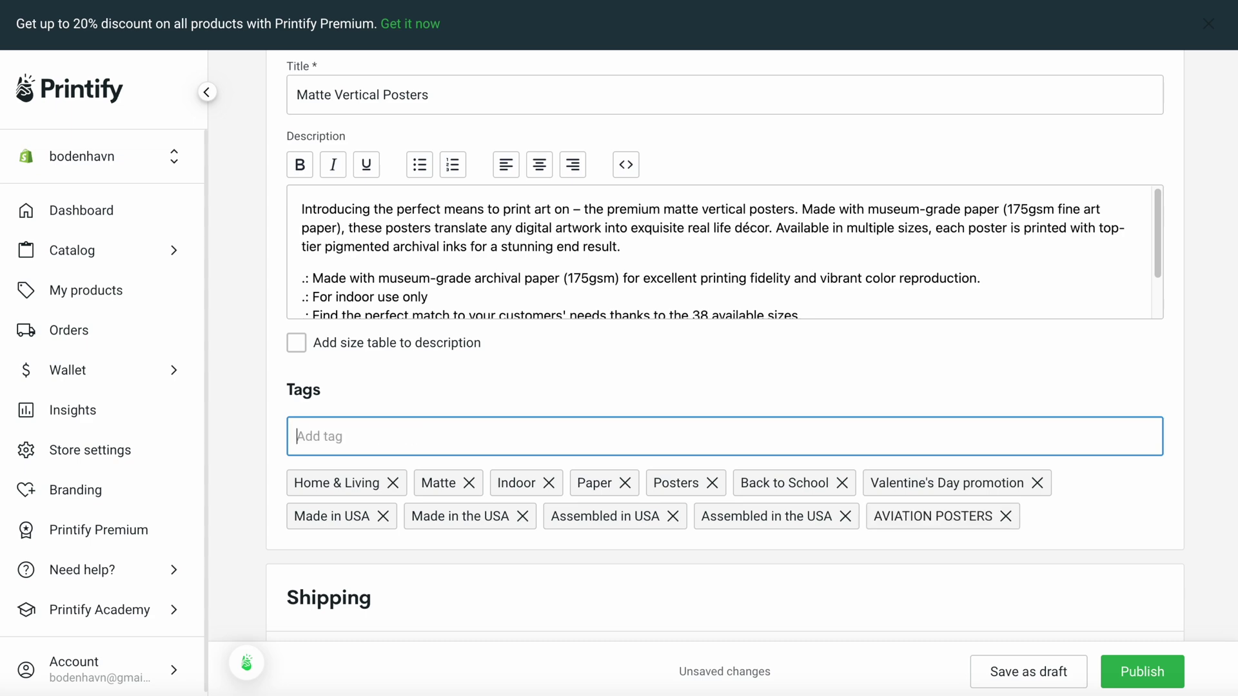
Review the size pricing, add the poster to the Home page Shopify collection and publish it
scroll(1225, 534, "down", 10)
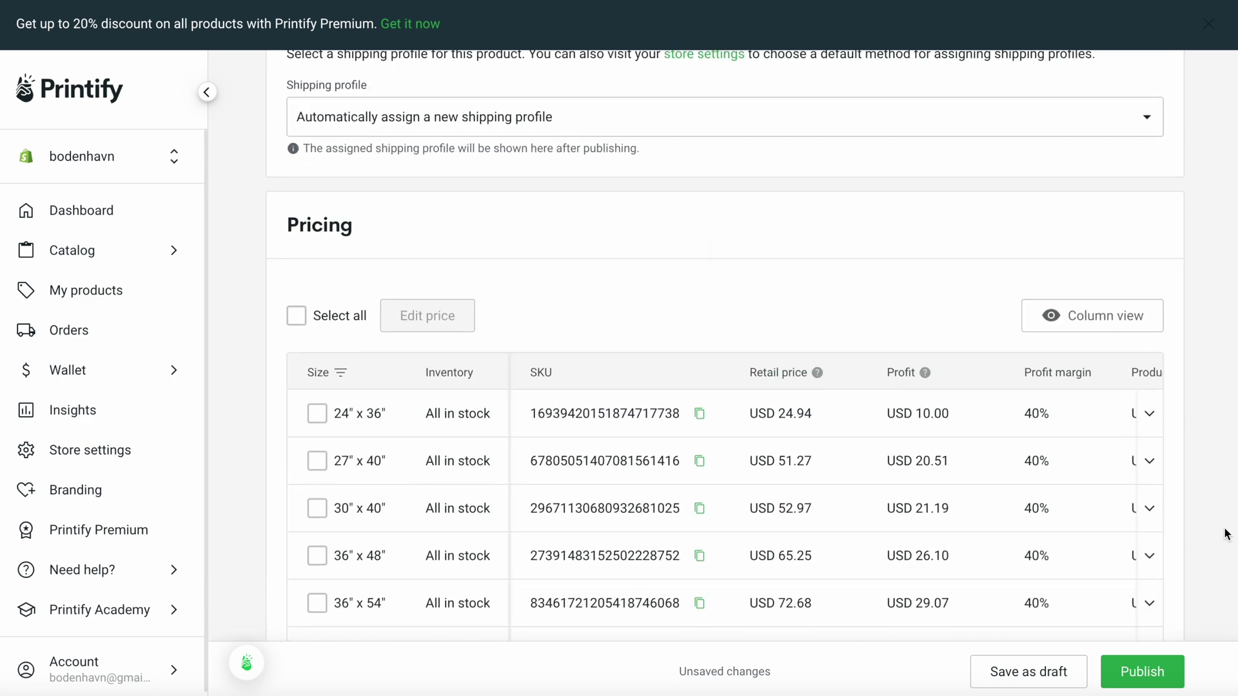
scroll(1225, 533, "down", 3)
scroll(829, 467, "right", 5)
scroll(875, 455, "left", 5)
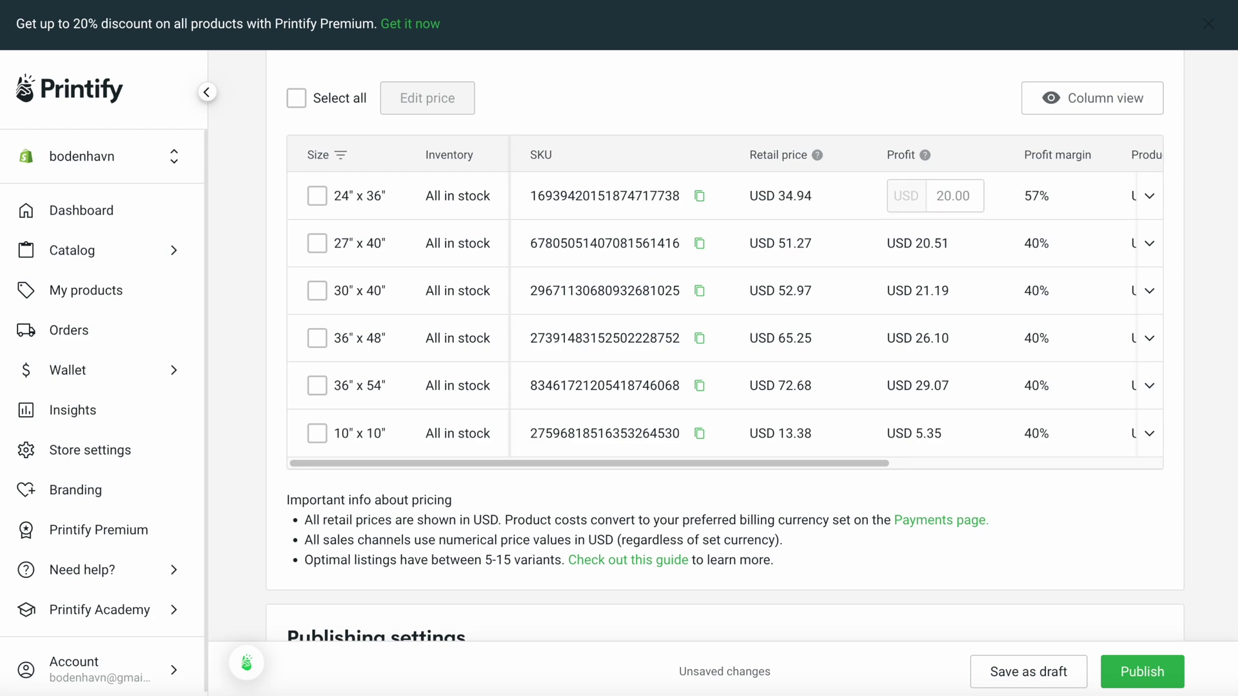
scroll(1035, 463, "down", 10)
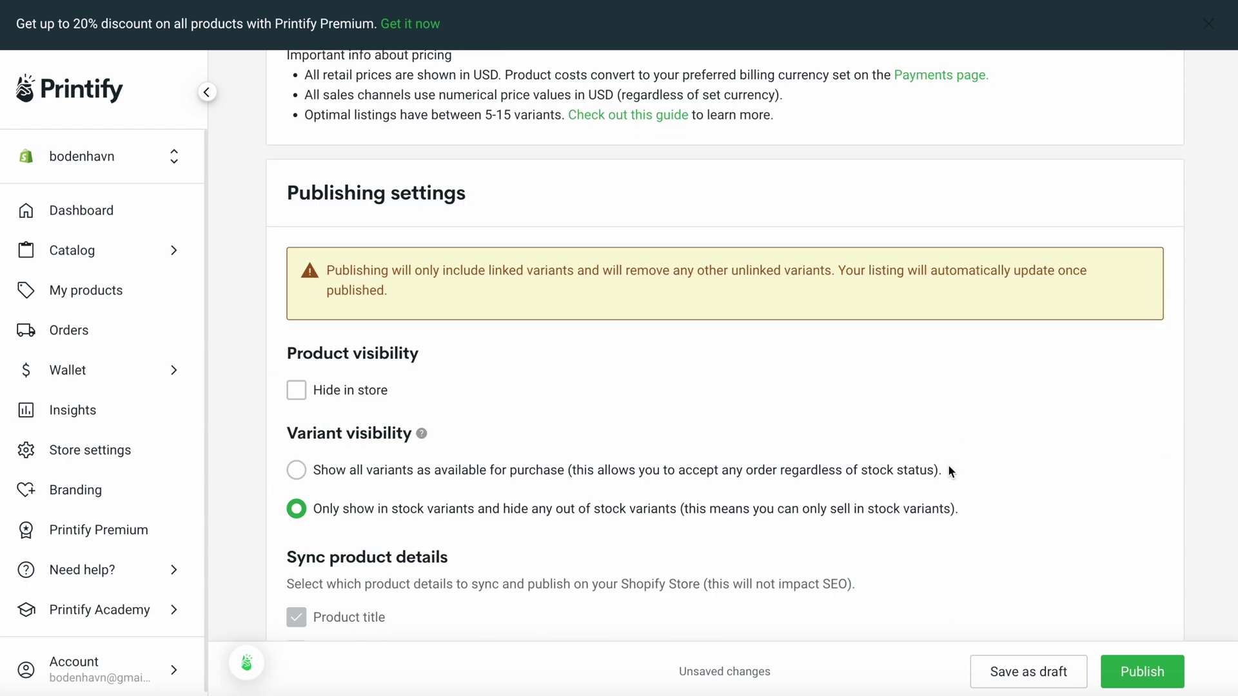
scroll(948, 470, "down", 2)
left_click(632, 545)
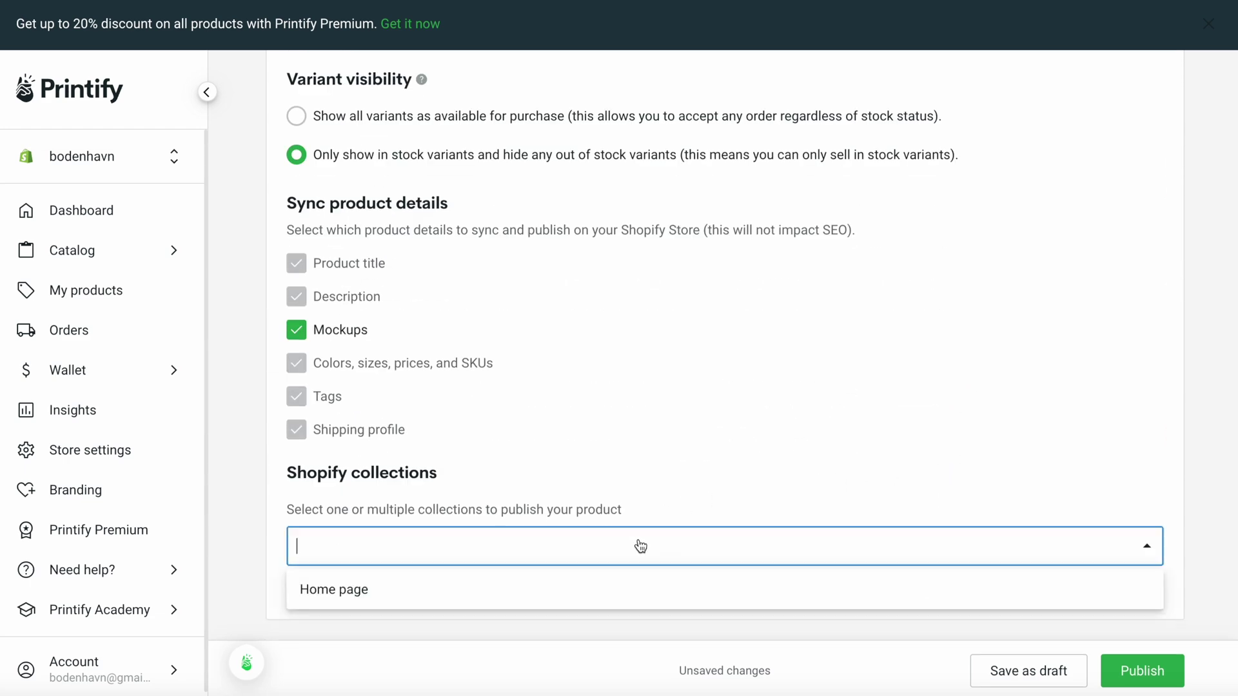
left_click(621, 600)
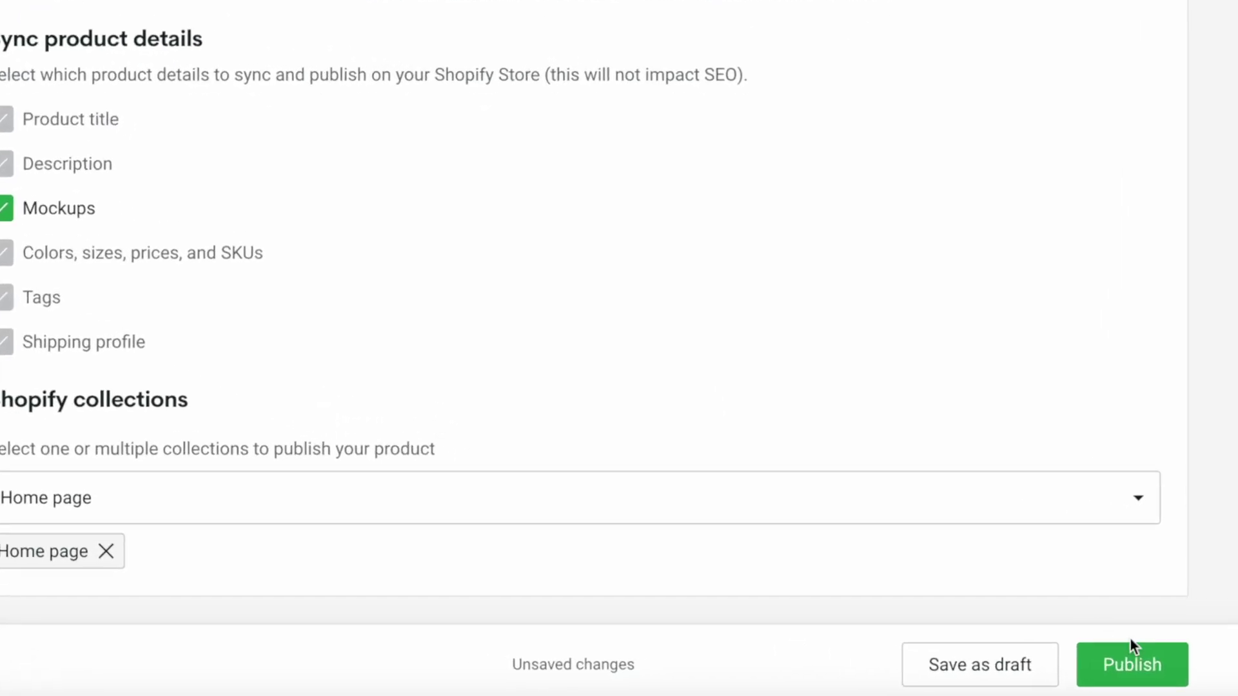
left_click(1146, 673)
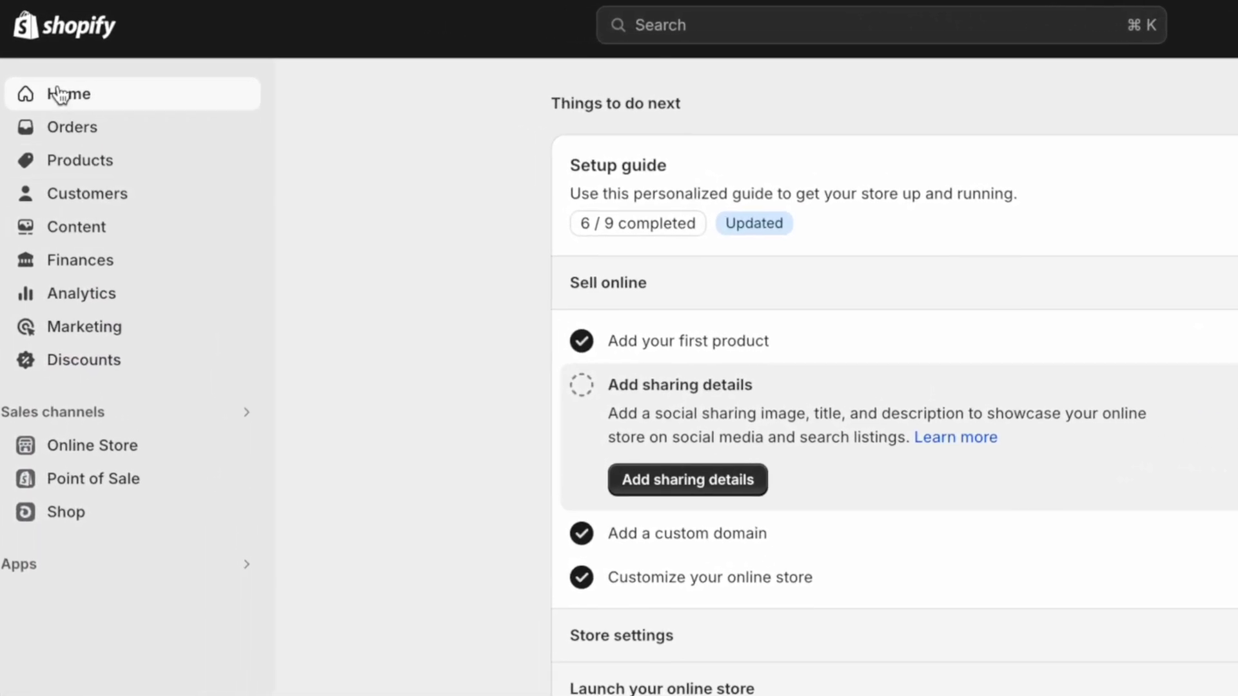
Open the Matte Vertical Posters product from the Shopify product list and review its variants
left_click(76, 166)
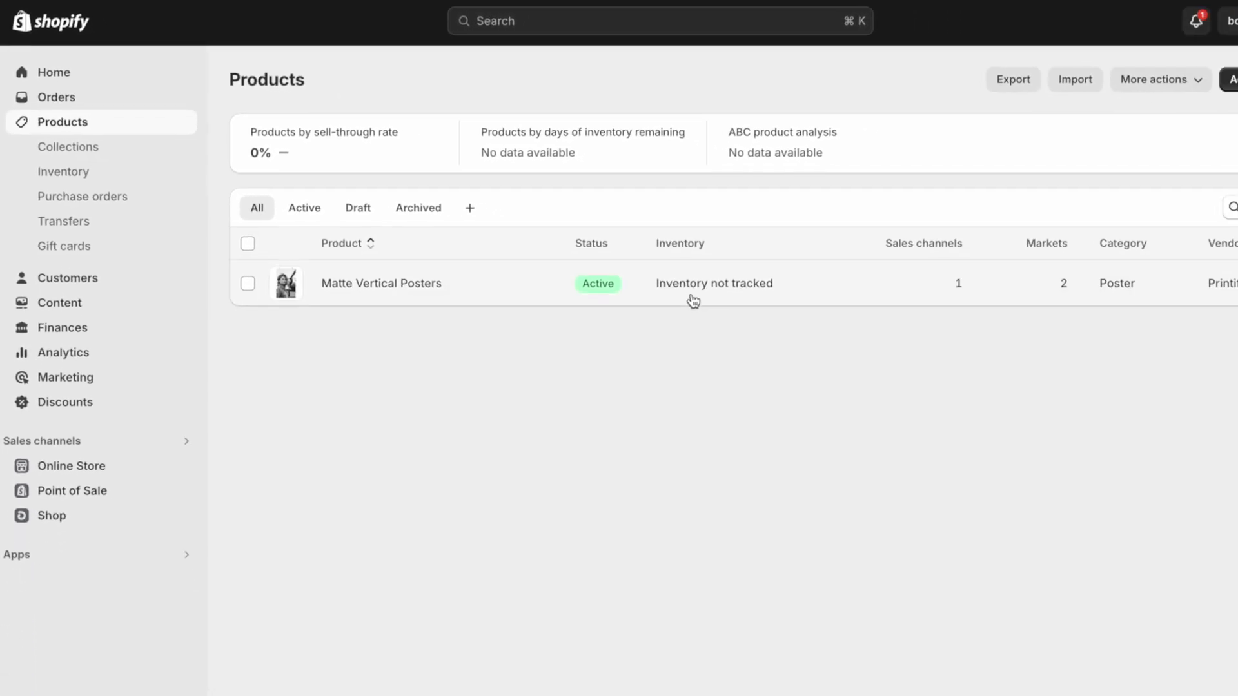
left_click(414, 268)
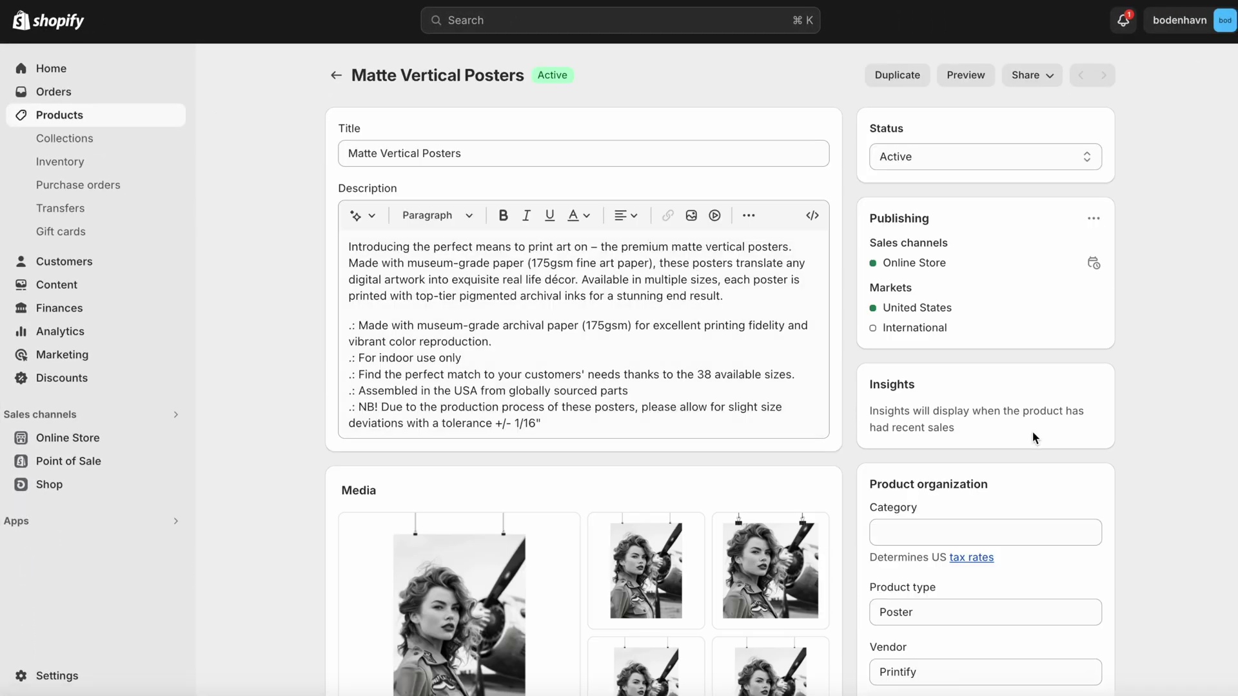
scroll(1154, 442, "down", 10)
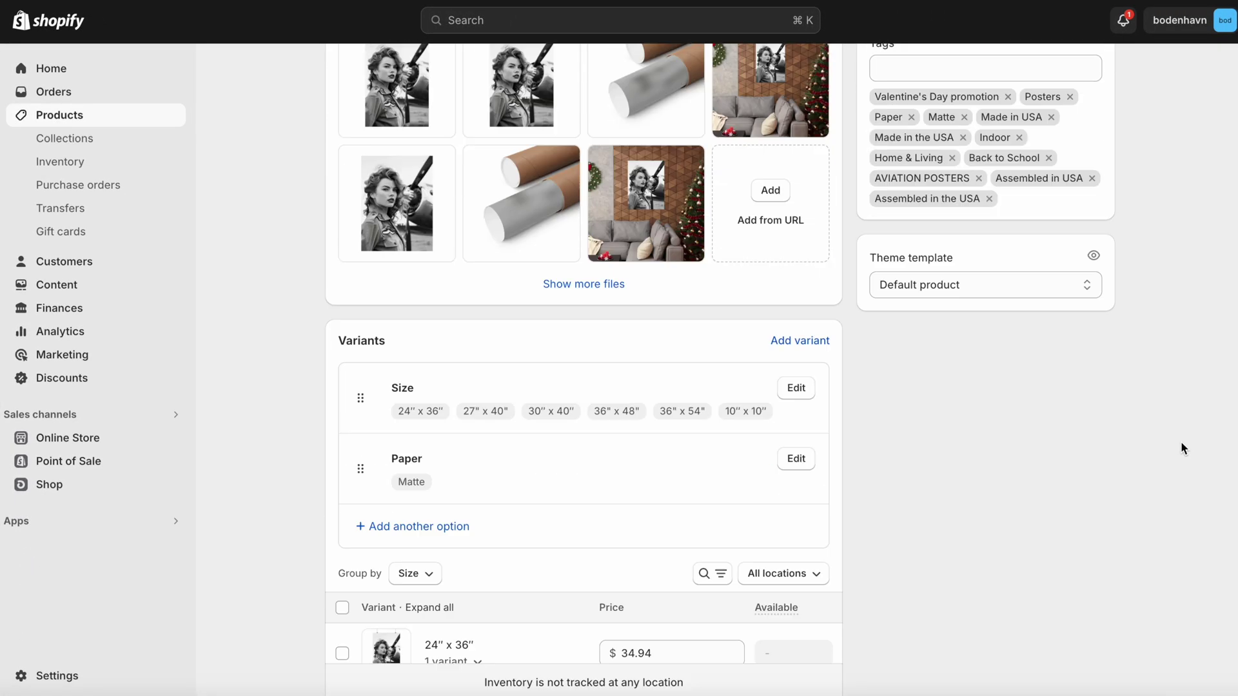
scroll(1181, 440, "up", 10)
scroll(1181, 440, "up", 2)
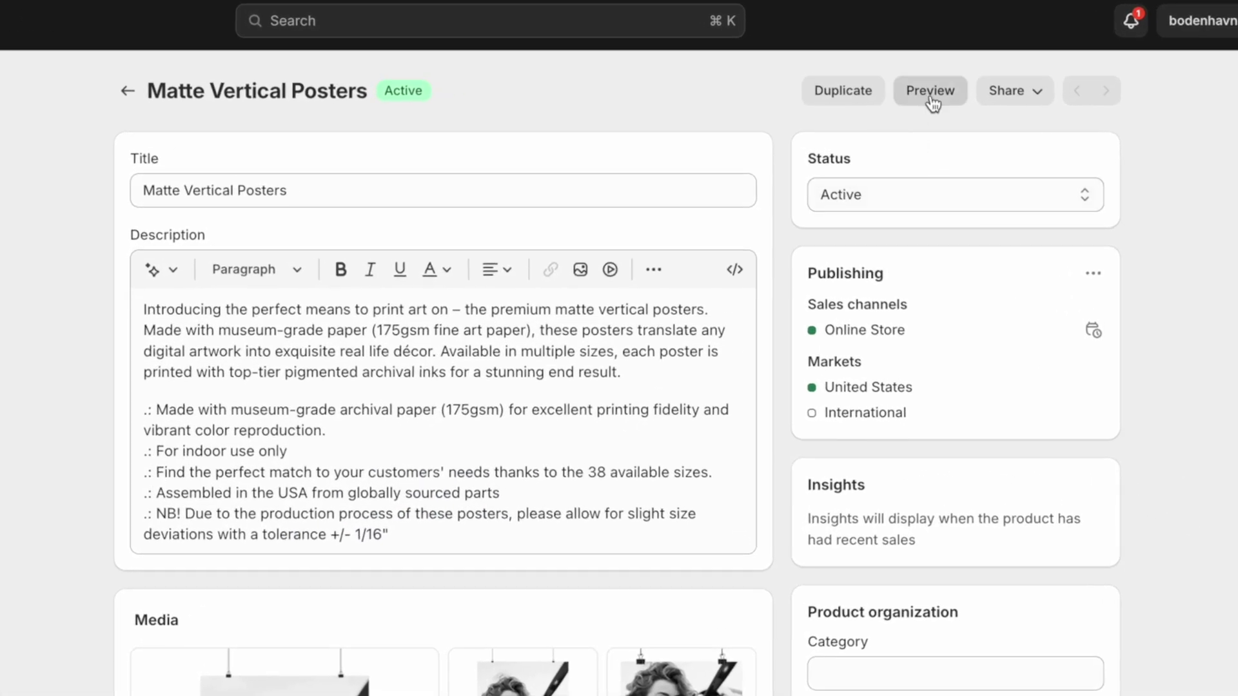
View the Matte Vertical Posters storefront page, priced at $34.94 with six sizes
left_click(931, 93)
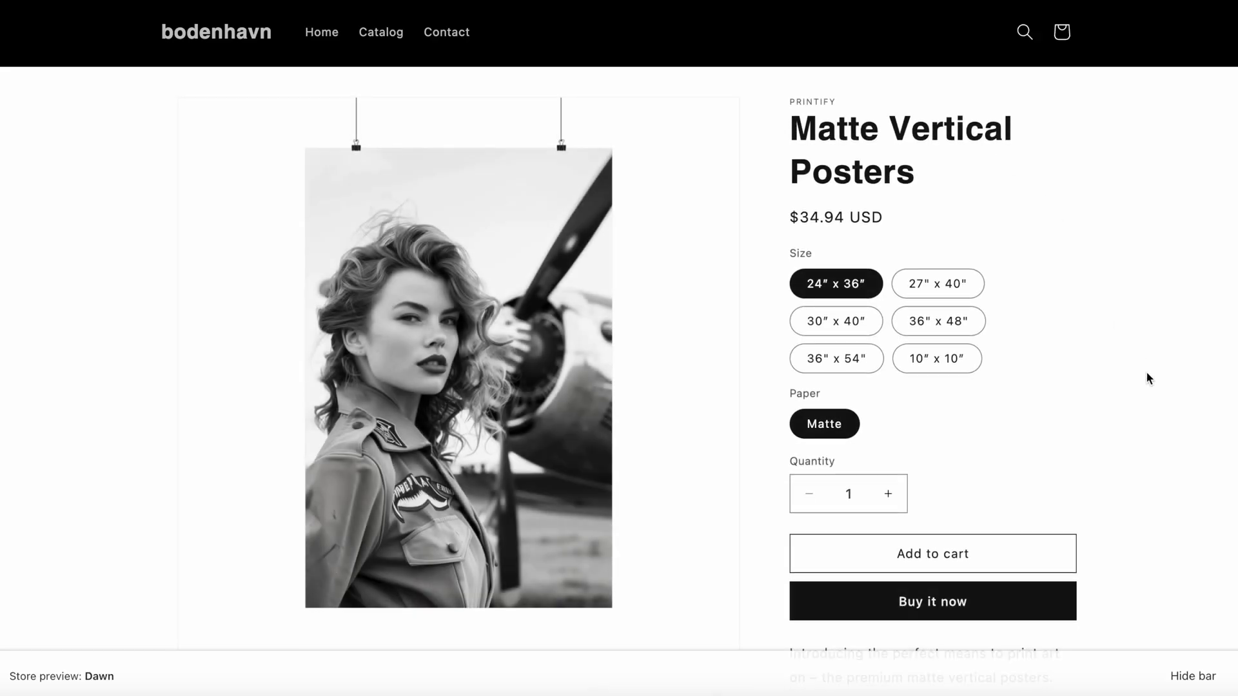
scroll(1149, 374, "down", 10)
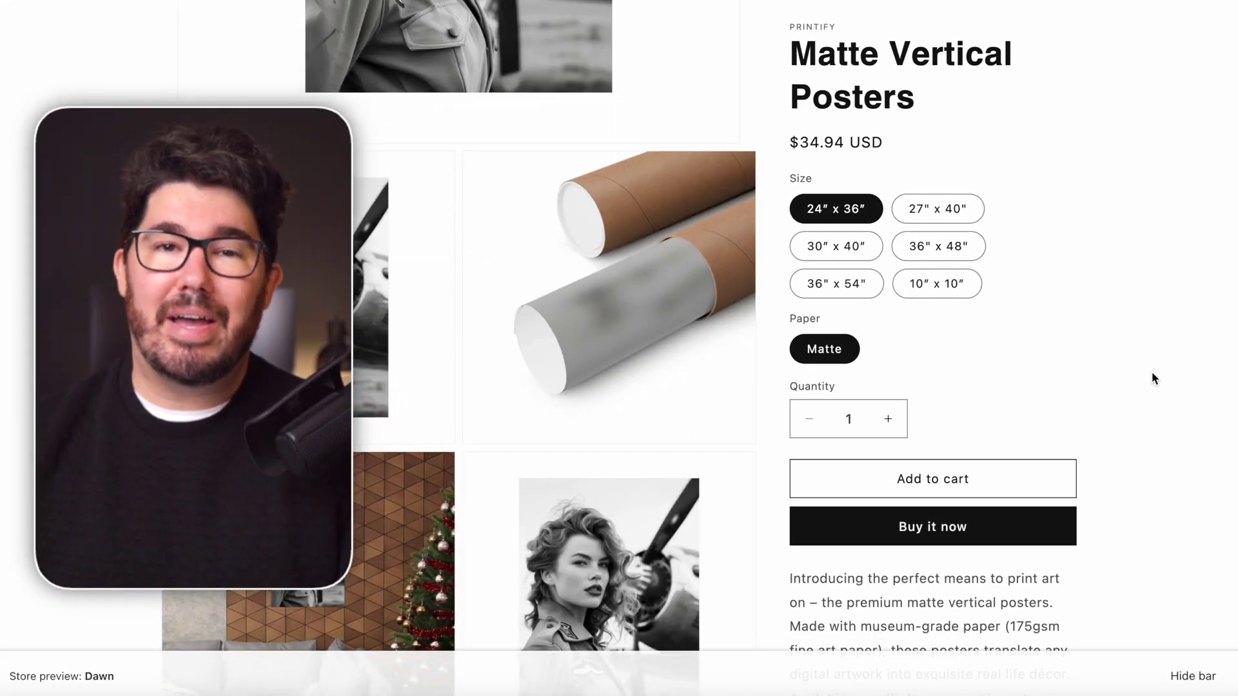